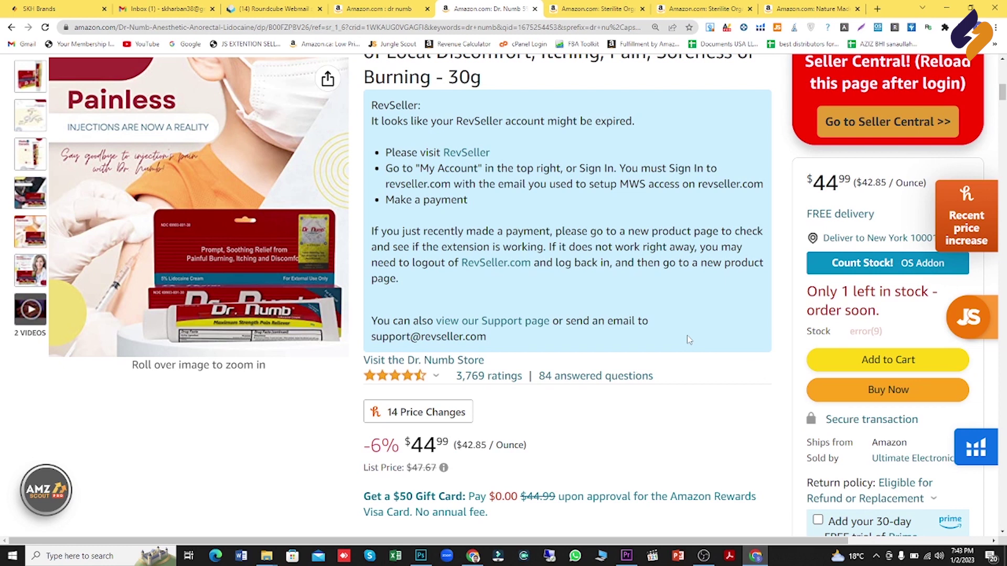
Step: Review the Dr. Numb lidocaine cream listing's price, seller, product details and feature bullets
scroll(686, 337, down, 1)
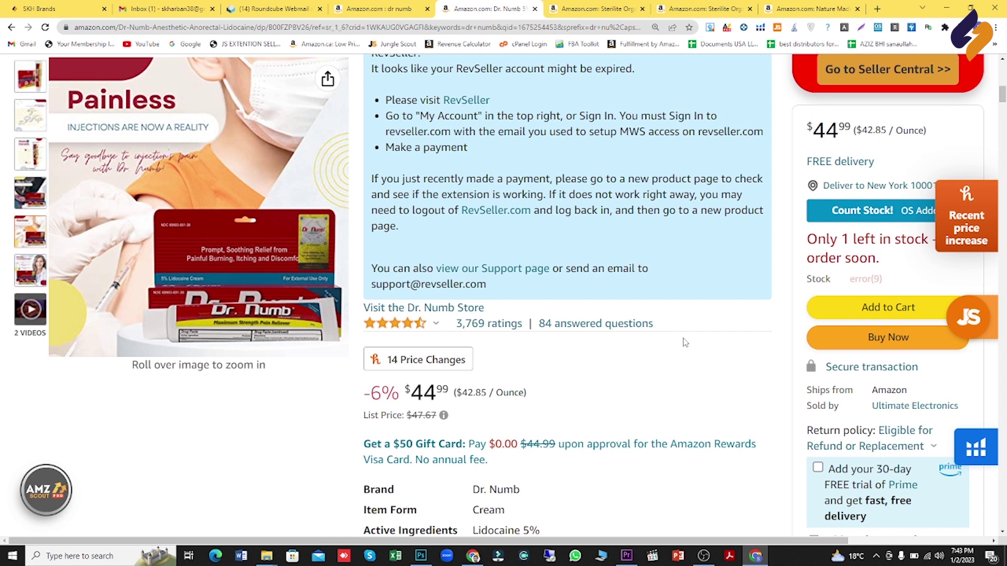
scroll(686, 342, down, 7)
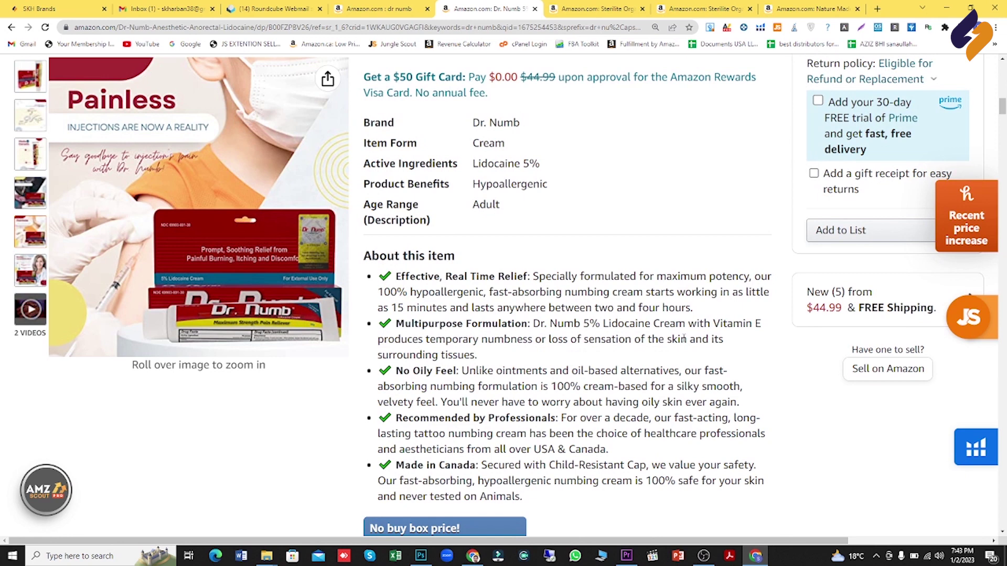
scroll(684, 339, down, 2)
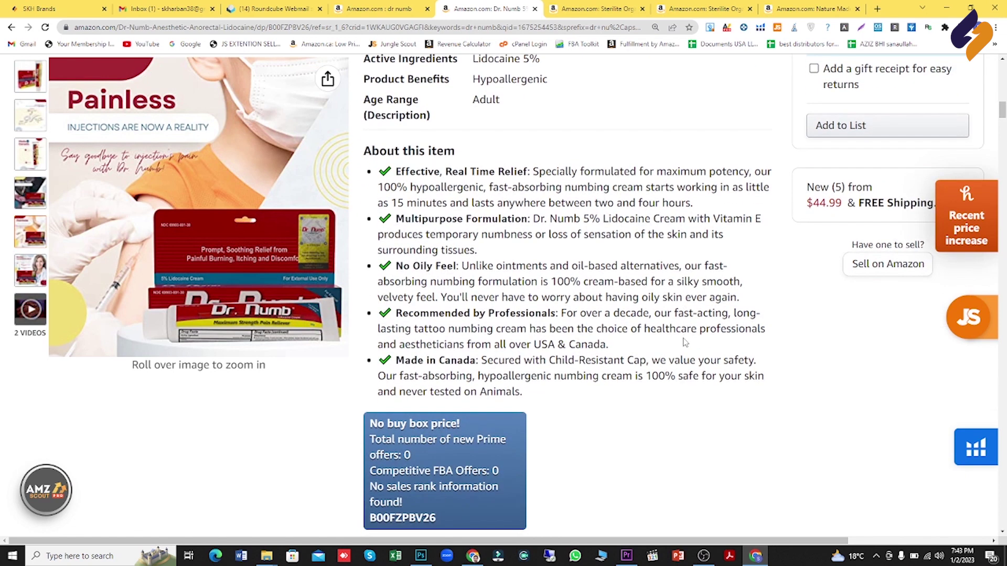
scroll(685, 343, down, 2)
scroll(684, 343, up, 9)
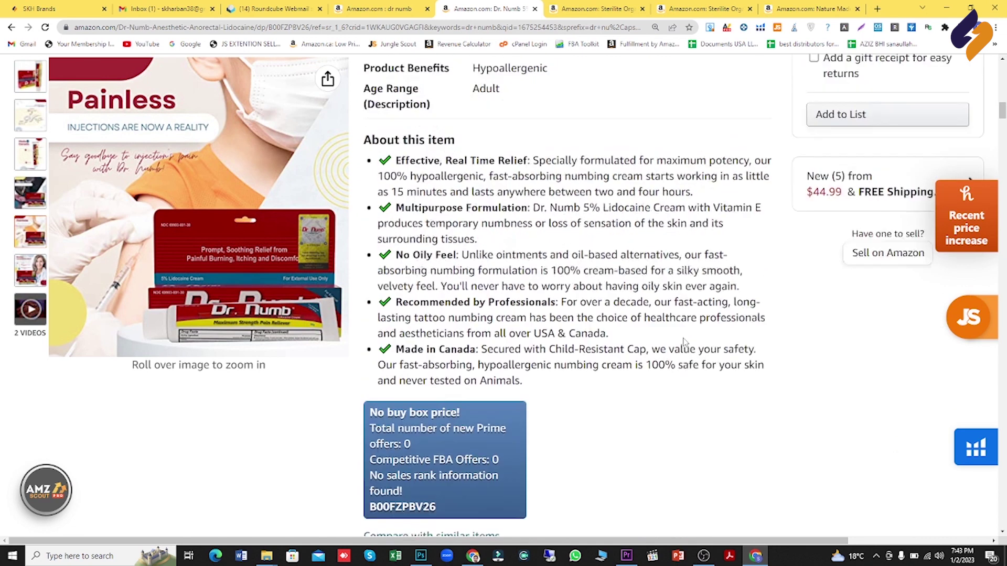
scroll(684, 343, up, 7)
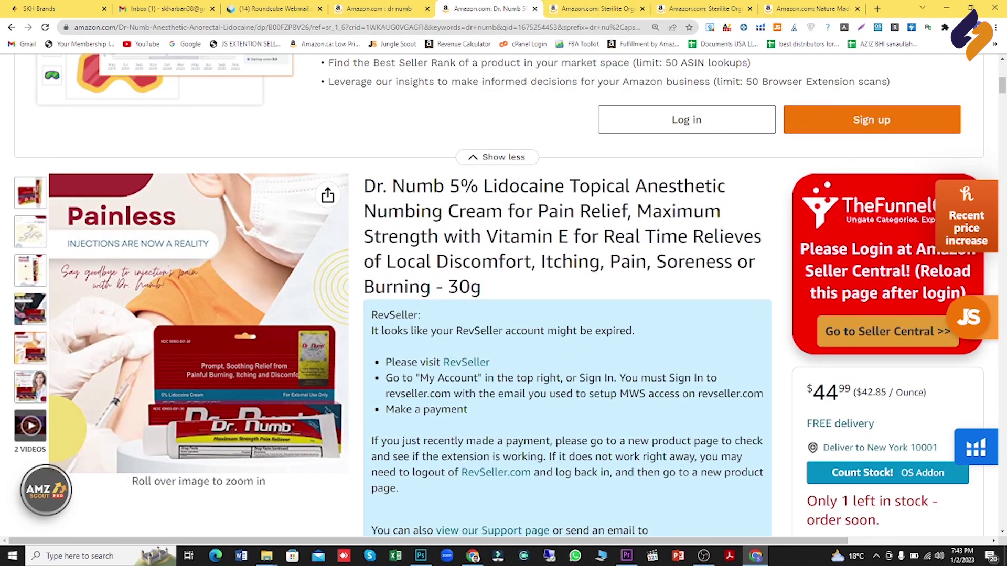
Step: Show the star-by-star breakdown of the Dr. Numb listing's customer ratings
scroll(424, 356, down, 7)
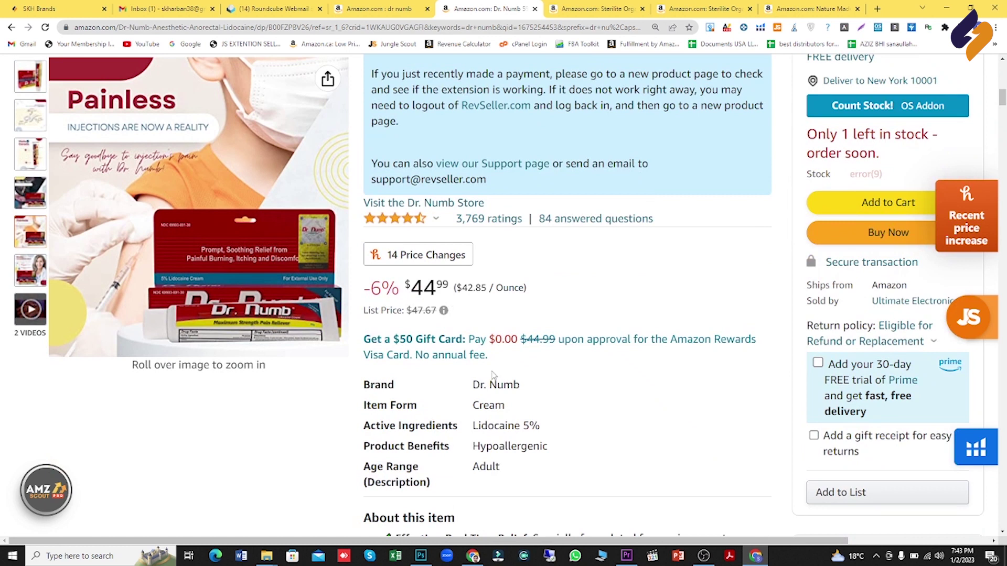
scroll(423, 356, up, 1)
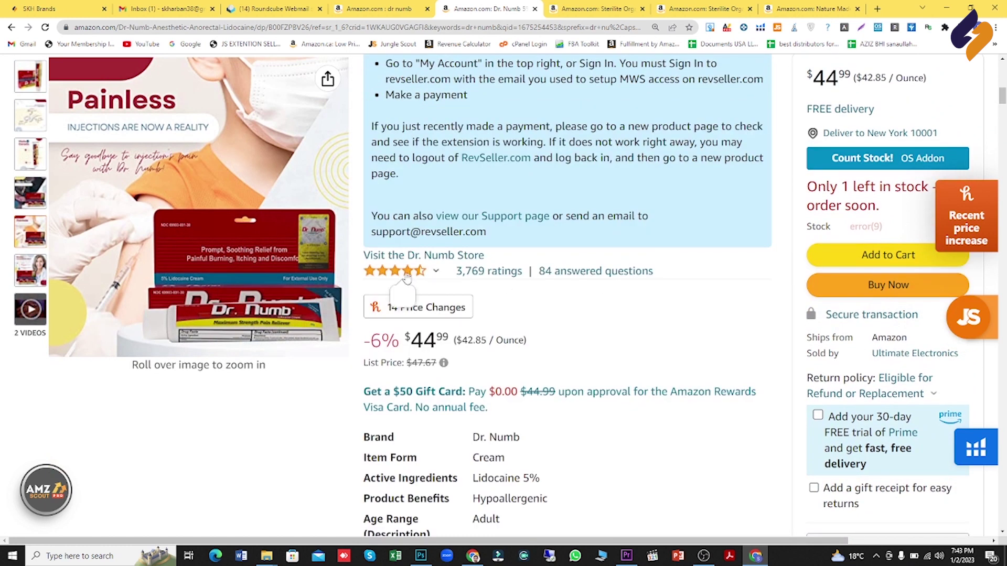
mouse_move(423, 281)
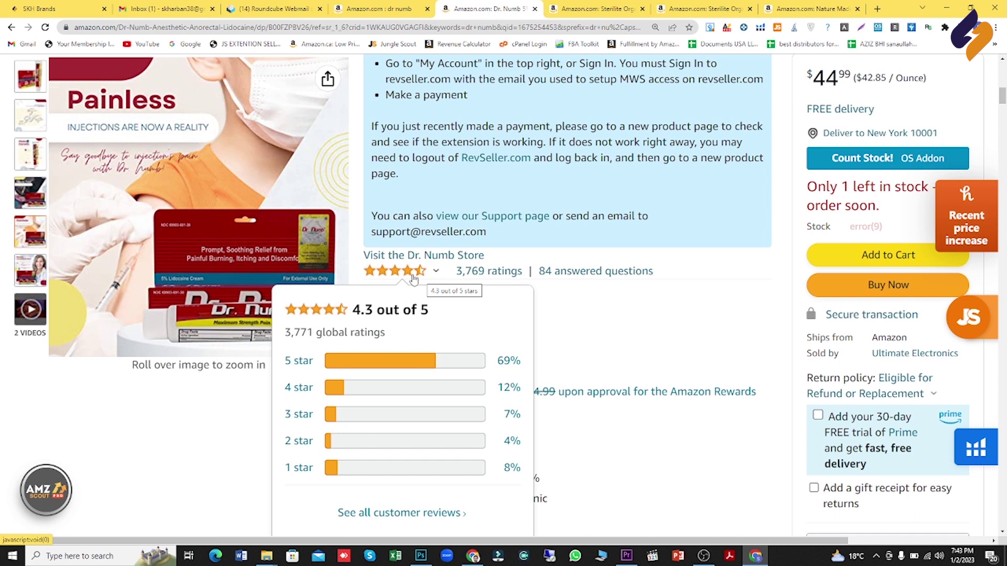
Step: Check how many new offers the listing has and their lowest price
scroll(862, 341, down, 7)
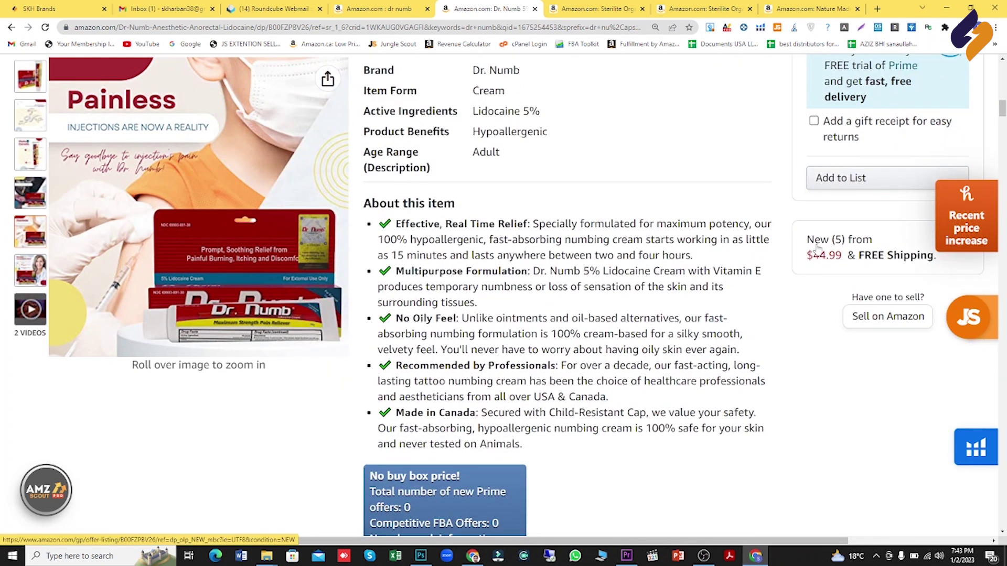
scroll(663, 290, down, 2)
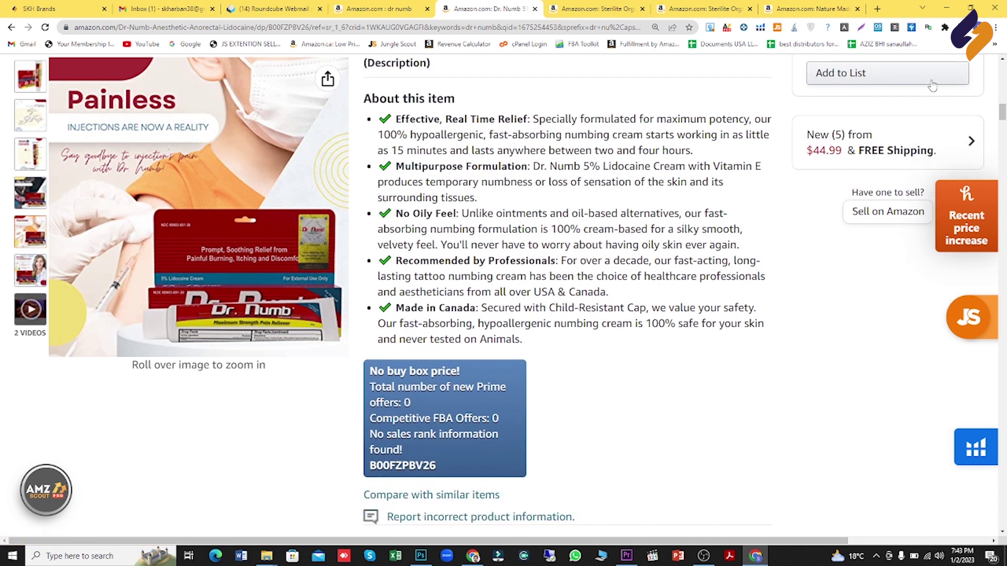
scroll(658, 242, down, 2)
scroll(677, 221, up, 9)
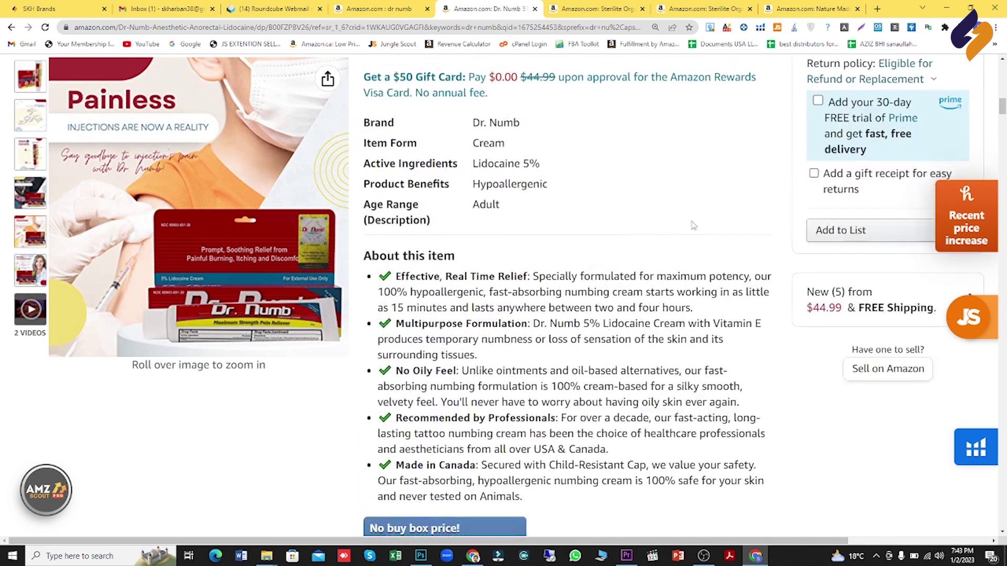
scroll(745, 221, down, 5)
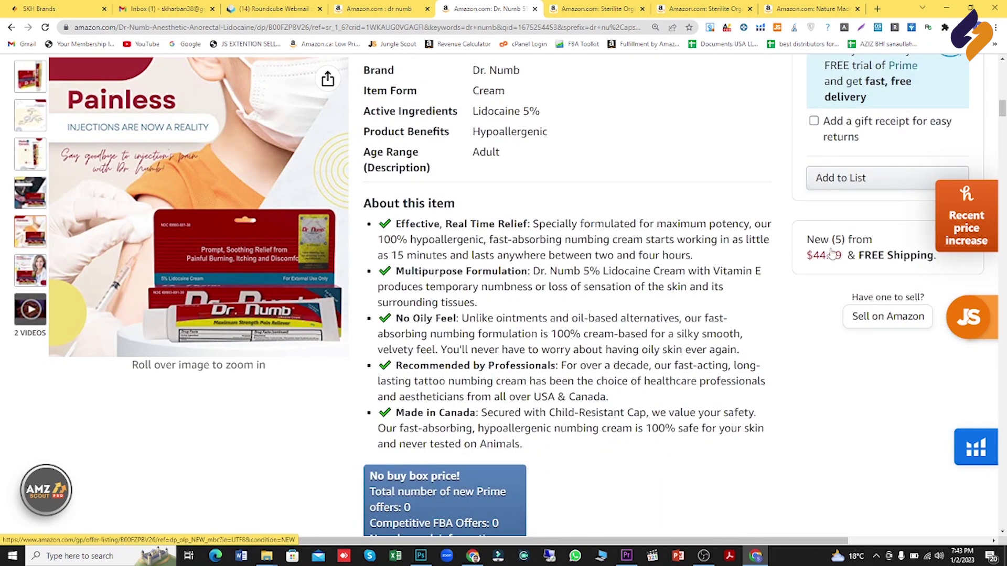
Step: Check in the Keepa price history chart whether Amazon itself has sold the product in the last three months
scroll(615, 249, down, 2)
scroll(615, 249, down, 12)
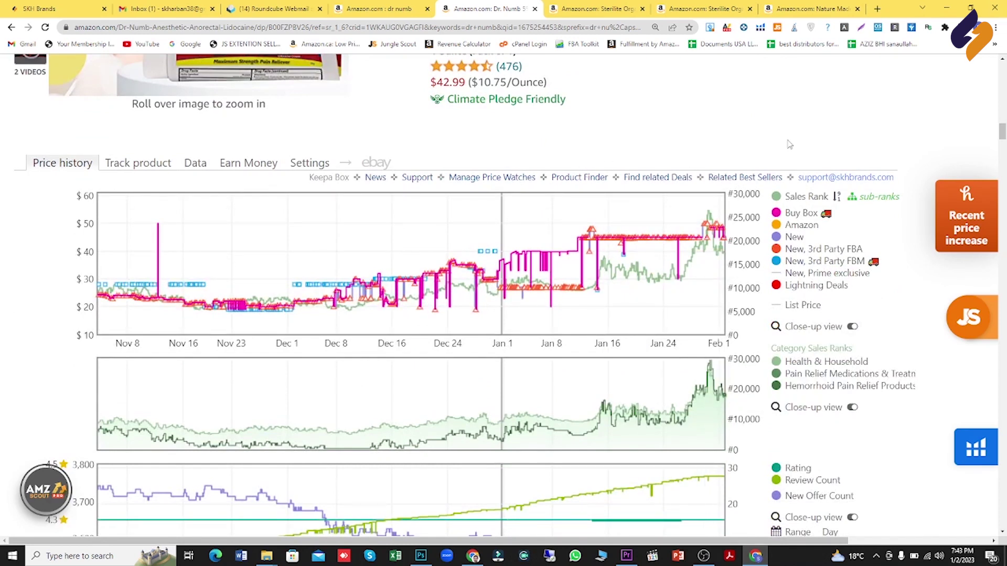
mouse_move(776, 230)
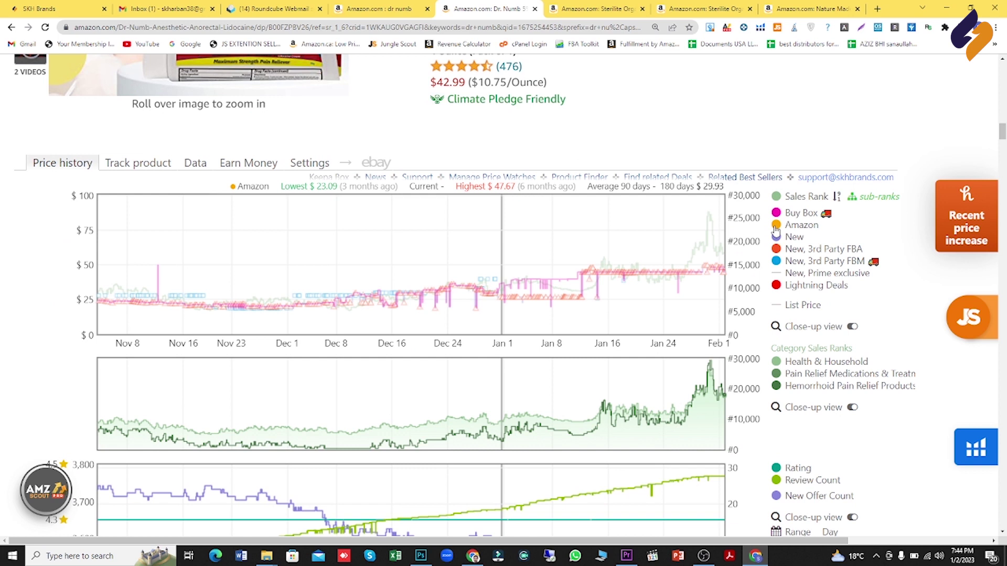
Step: Set the Keepa chart range to Year and examine the Amazon and New price histories
scroll(776, 230, down, 4)
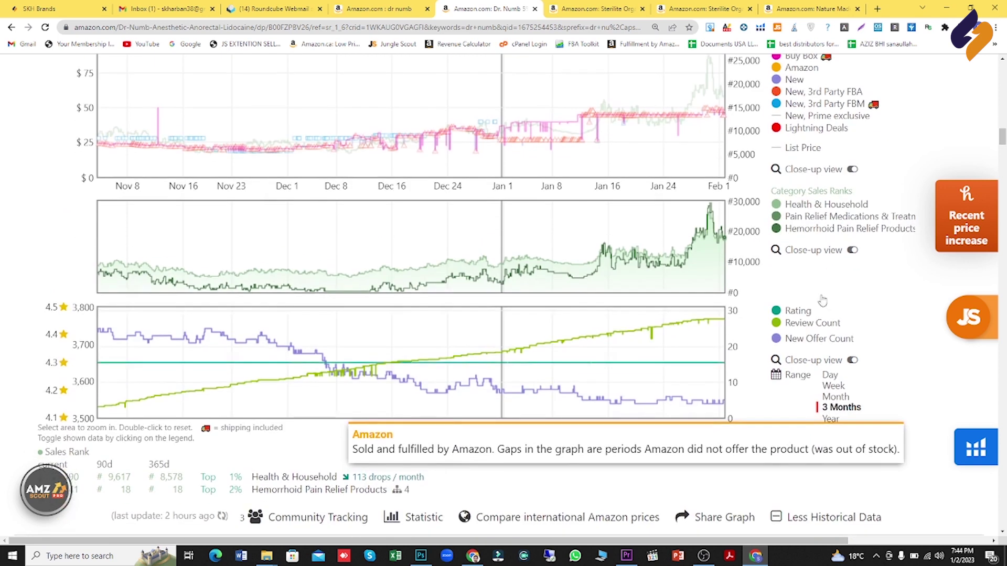
click(829, 368)
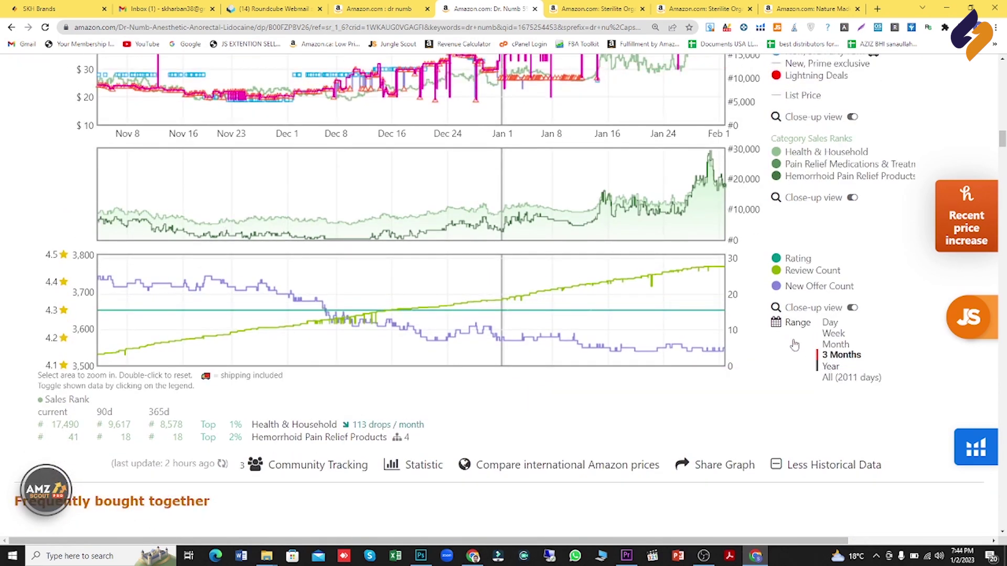
scroll(839, 362, up, 4)
scroll(876, 363, up, 1)
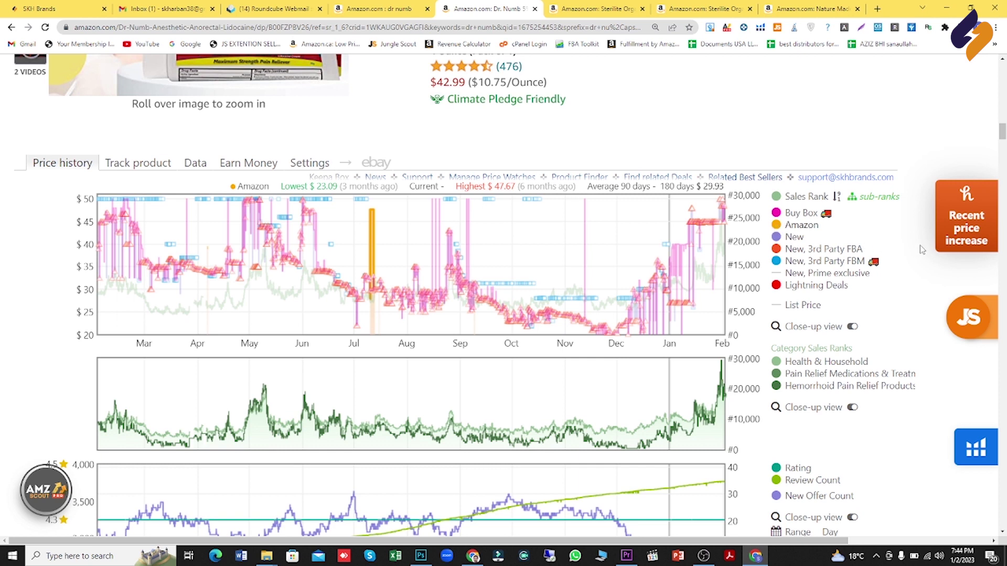
scroll(680, 270, down, 3)
scroll(680, 270, up, 2)
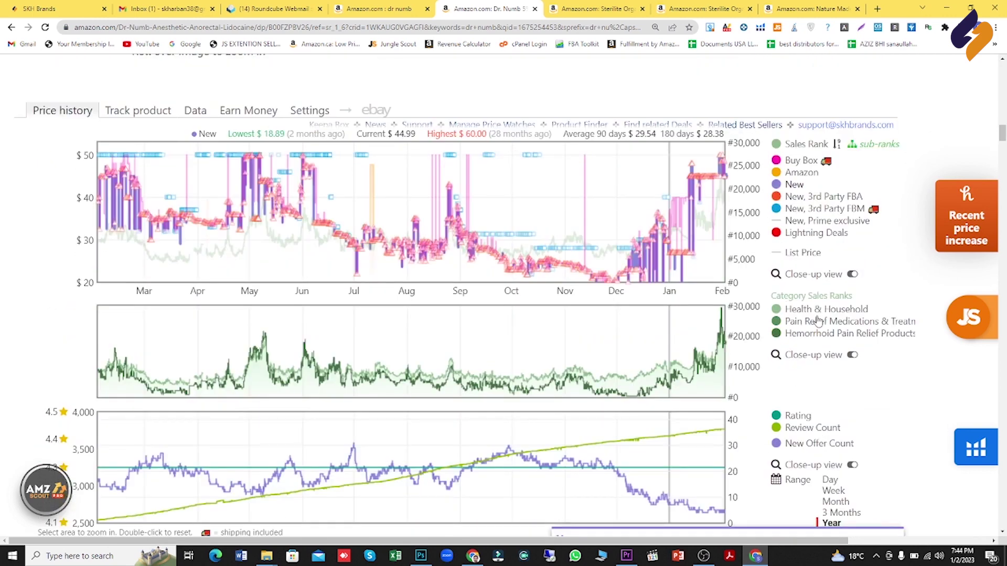
Step: Set the Keepa chart range to 3 Months and examine the Buy Box price history
scroll(818, 321, down, 4)
click(843, 512)
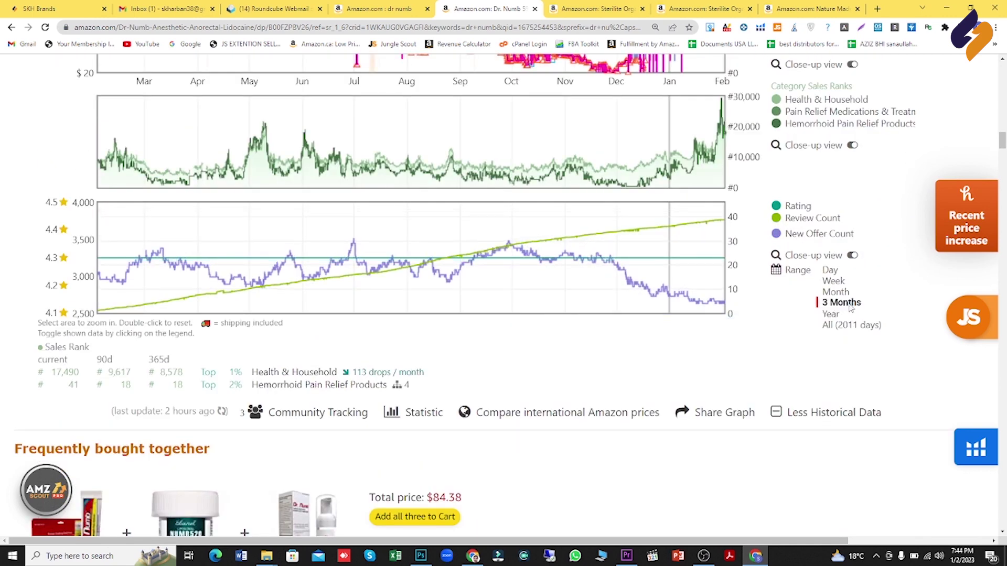
scroll(501, 328, up, 7)
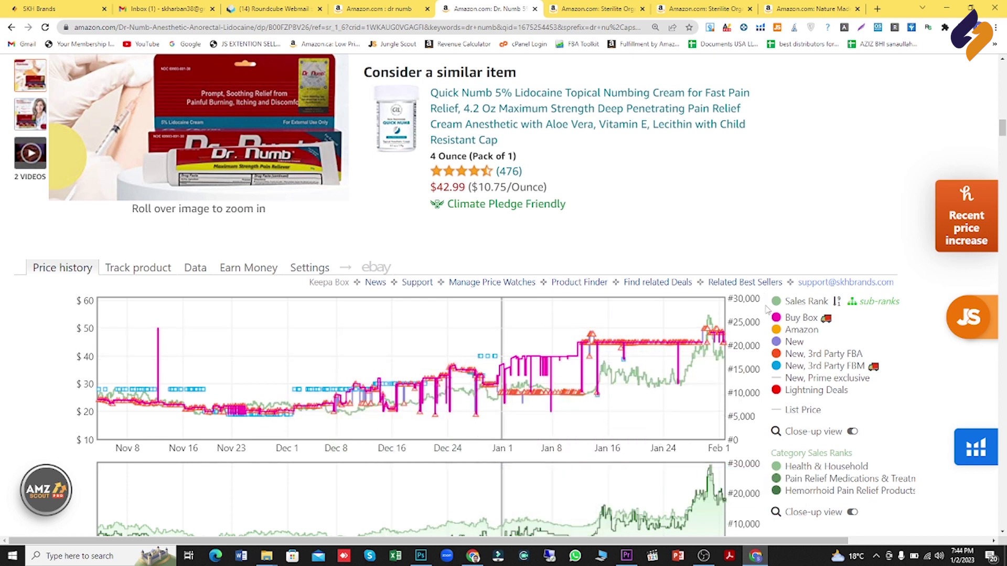
mouse_move(777, 325)
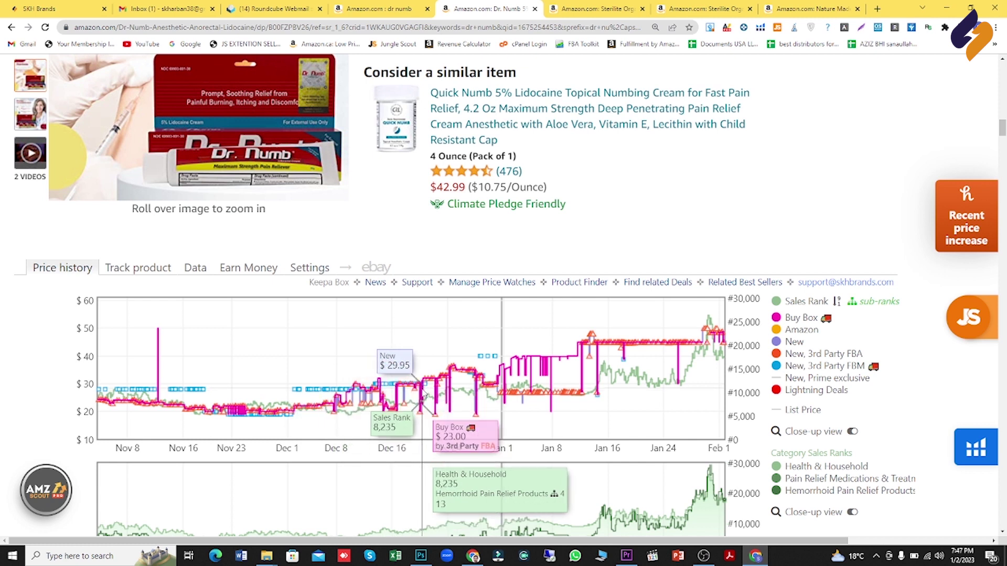
Step: Compare the latest Buy Box price in the chart with the listing's current new offers
scroll(425, 394, down, 1)
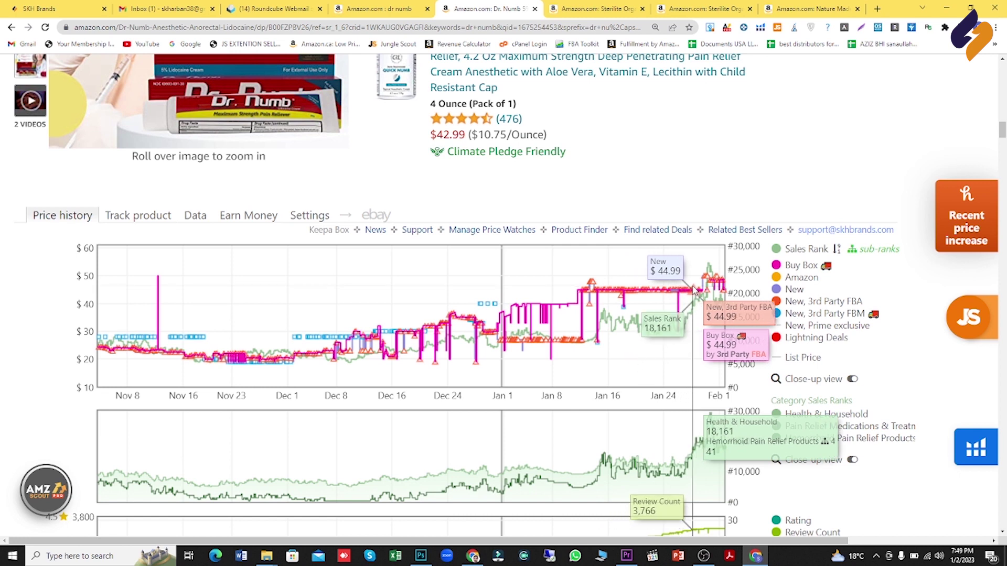
scroll(695, 290, up, 10)
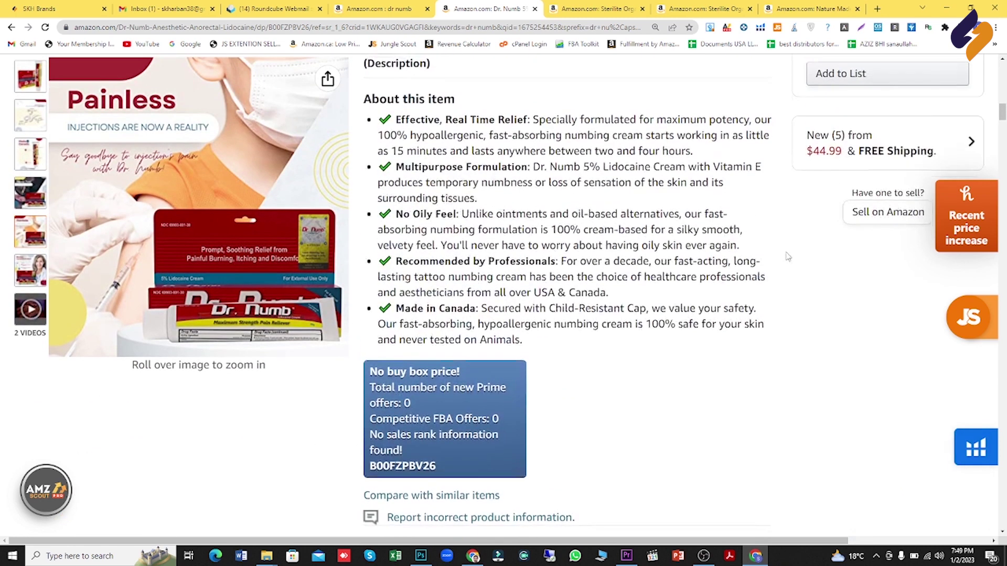
scroll(787, 256, up, 2)
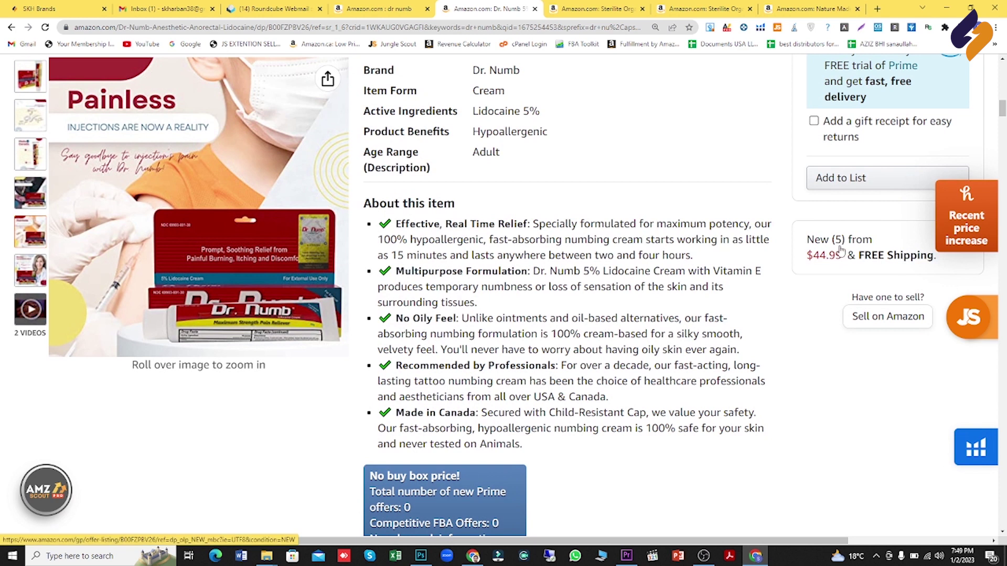
scroll(849, 236, down, 1)
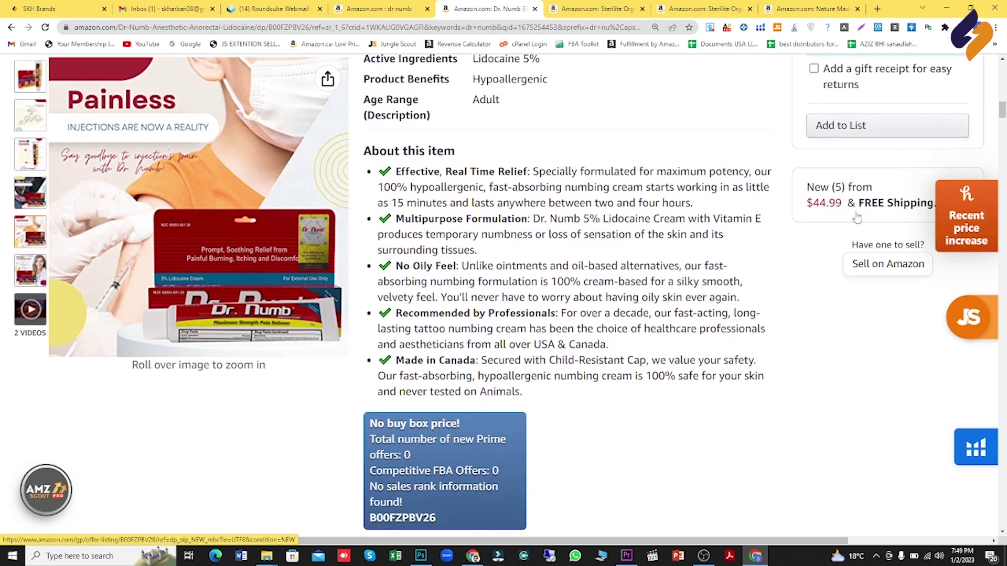
scroll(788, 273, down, 2)
scroll(794, 274, up, 2)
Step: Examine the Buy Box, third-party FBA price and sales rank at points across January in the Keepa chart
scroll(783, 292, down, 8)
scroll(649, 318, down, 3)
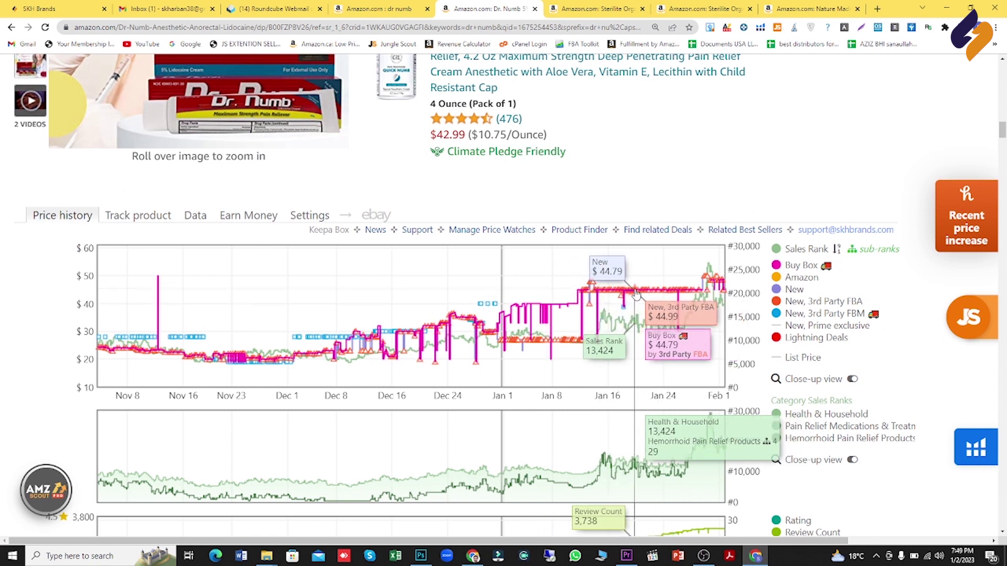
scroll(640, 309, up, 2)
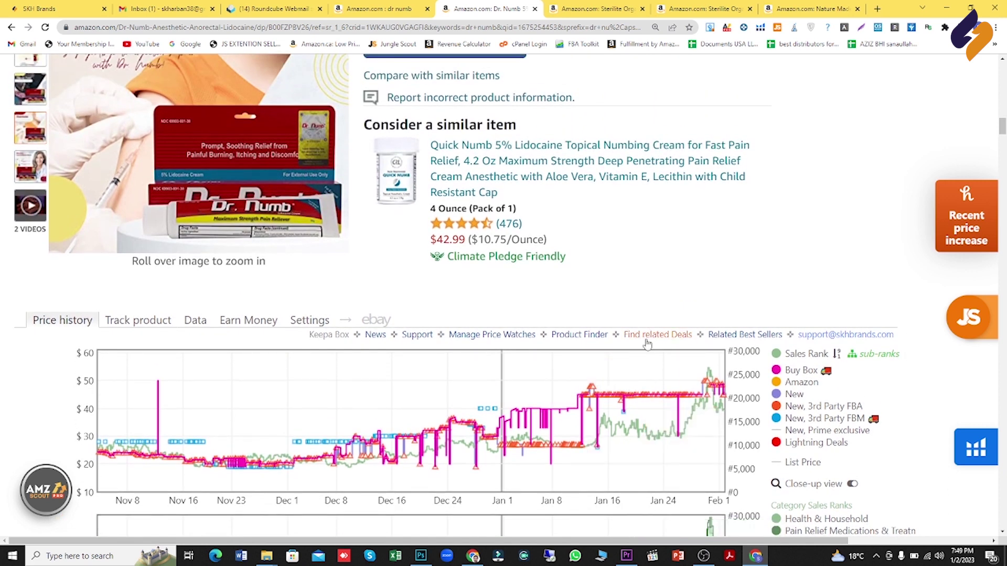
scroll(603, 378, down, 2)
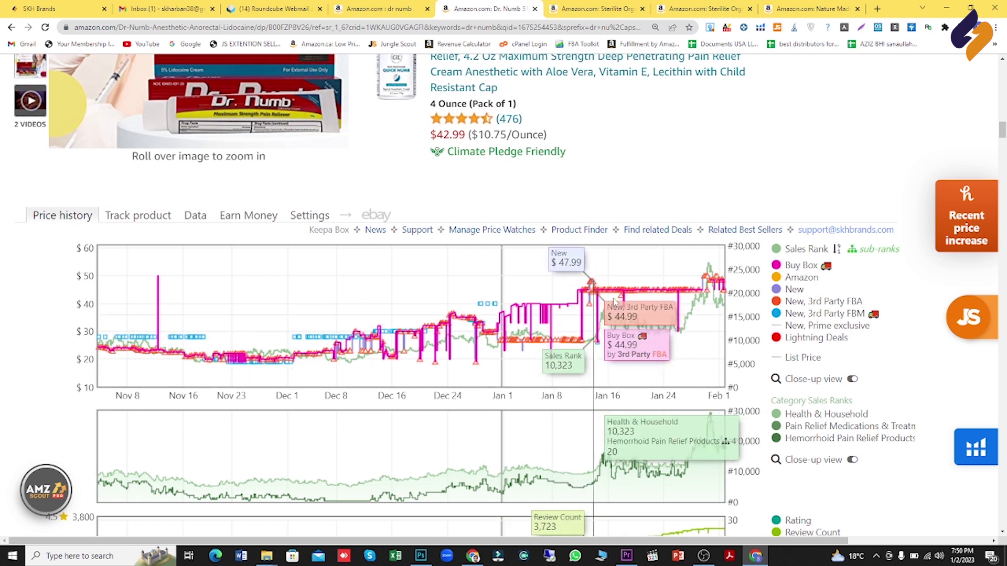
scroll(640, 299, up, 1)
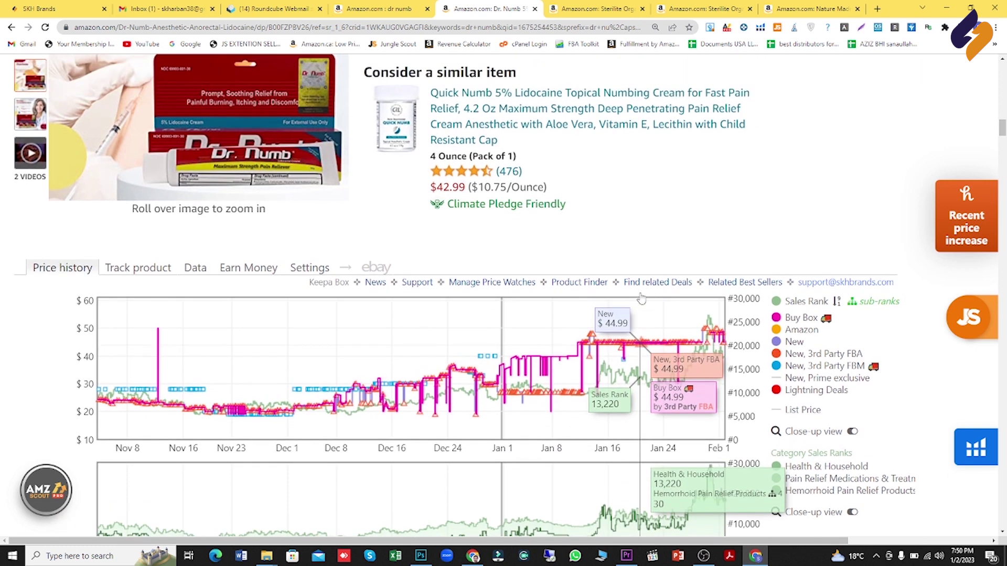
scroll(641, 299, down, 1)
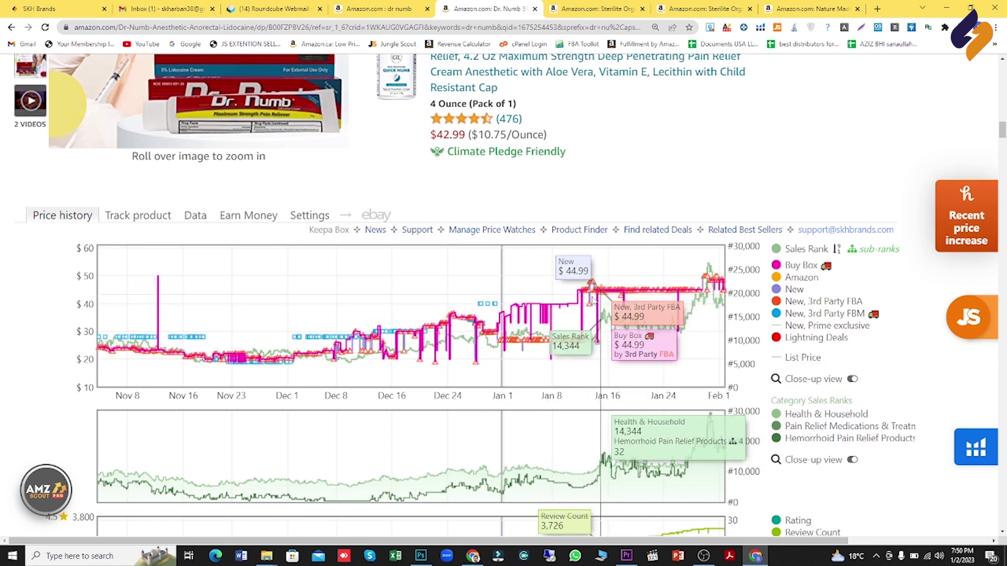
scroll(609, 305, up, 2)
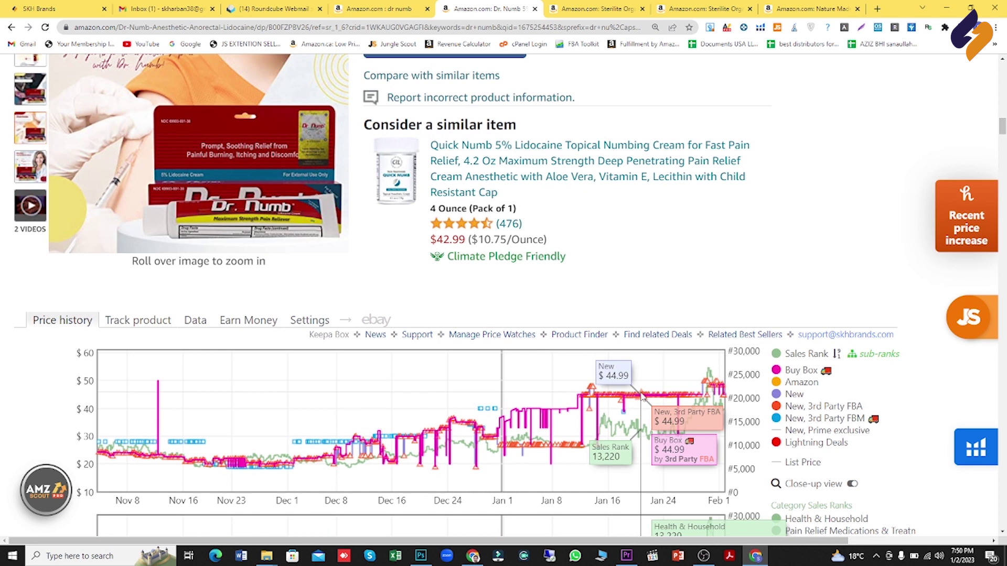
scroll(642, 398, down, 1)
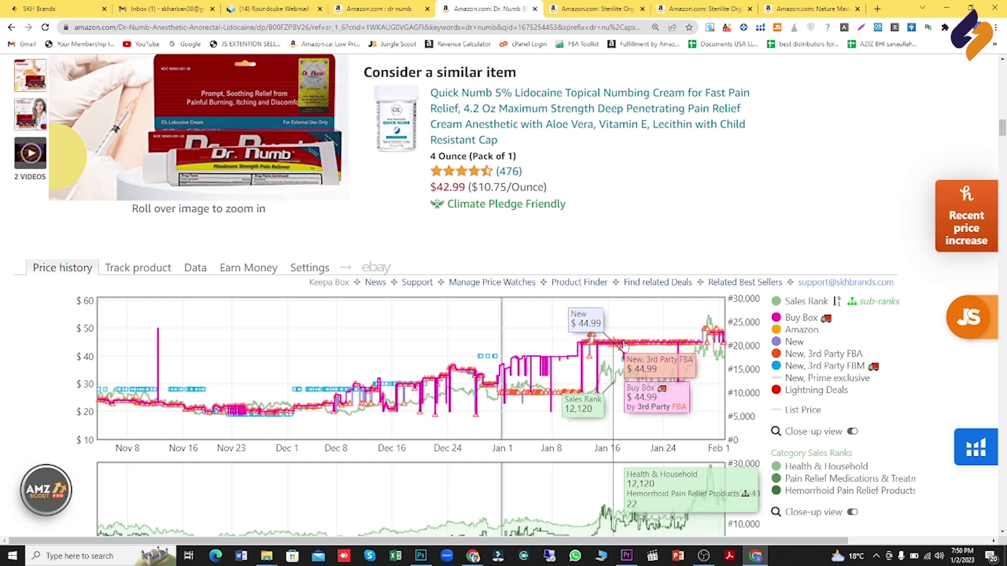
scroll(787, 234, up, 5)
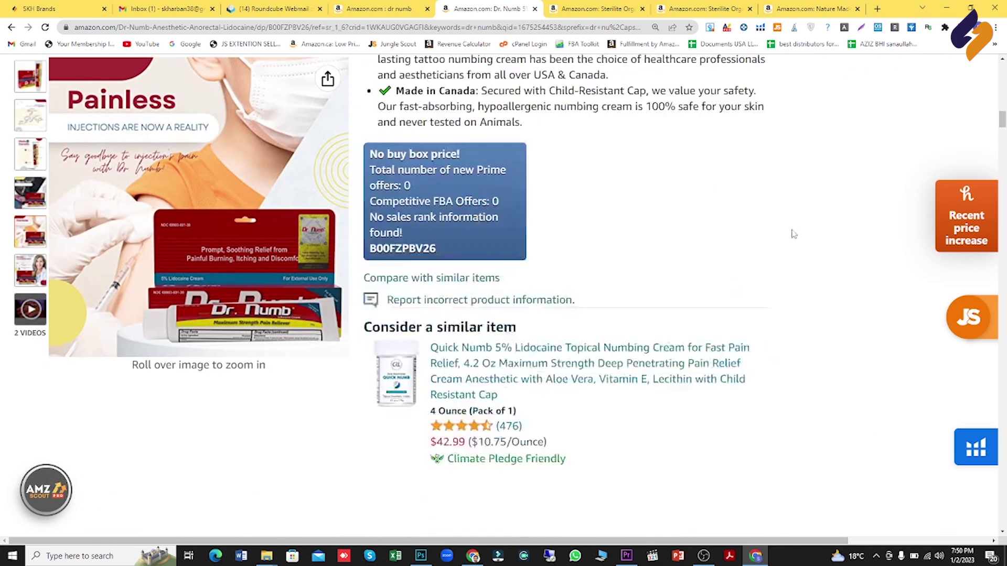
scroll(793, 234, down, 6)
scroll(581, 325, up, 1)
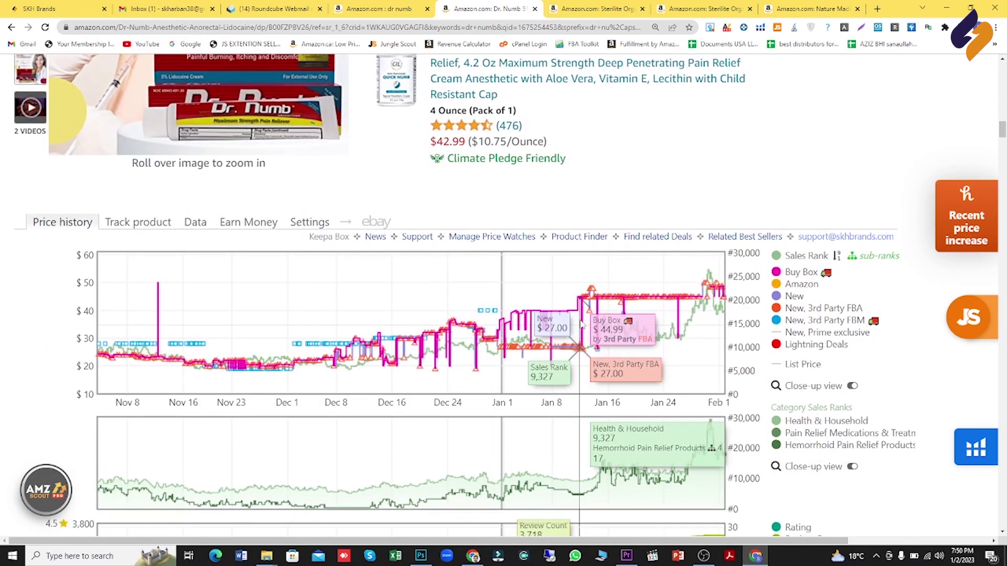
scroll(581, 325, up, 1)
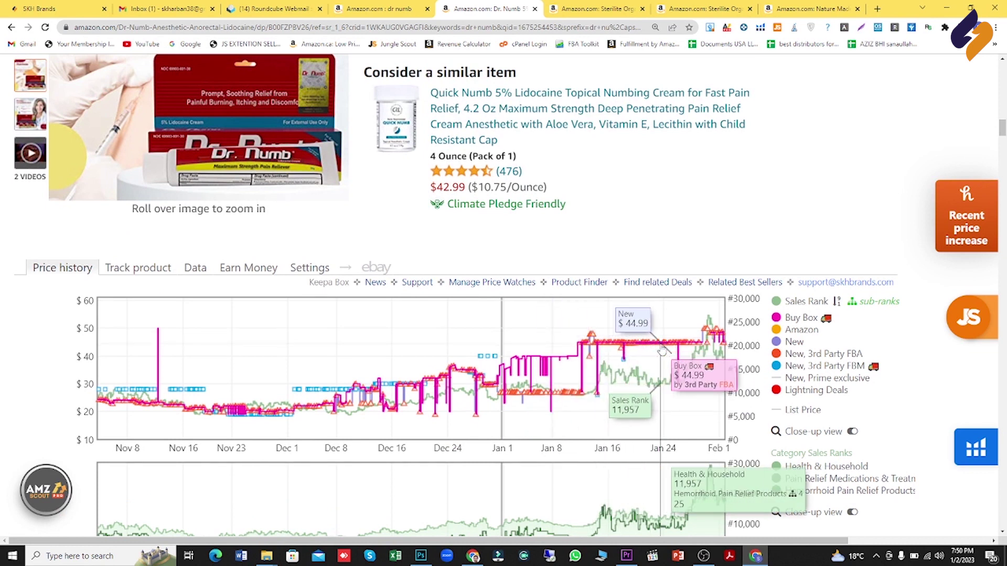
Step: Examine the Dr. Numb Keepa charts for Buy Box price, sales rank, review count and new offer count in January
scroll(629, 314, down, 2)
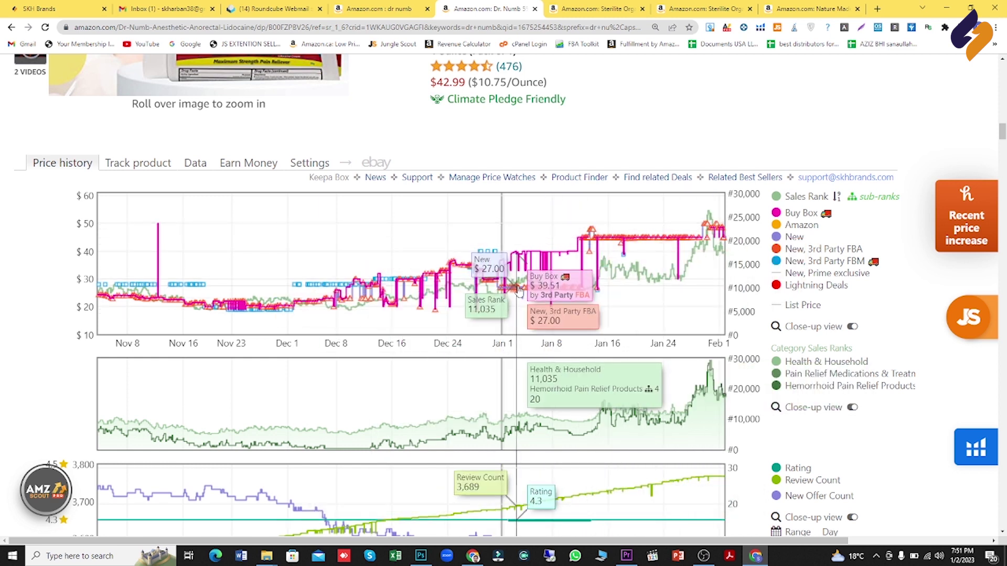
scroll(762, 367, down, 1)
scroll(761, 367, down, 1)
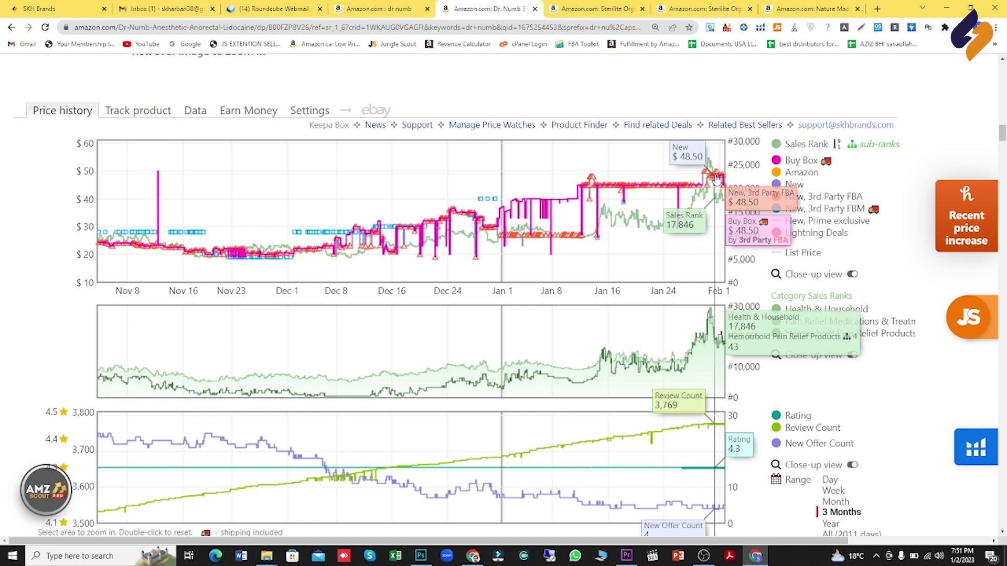
scroll(713, 181, up, 1)
scroll(696, 249, up, 2)
scroll(696, 250, down, 2)
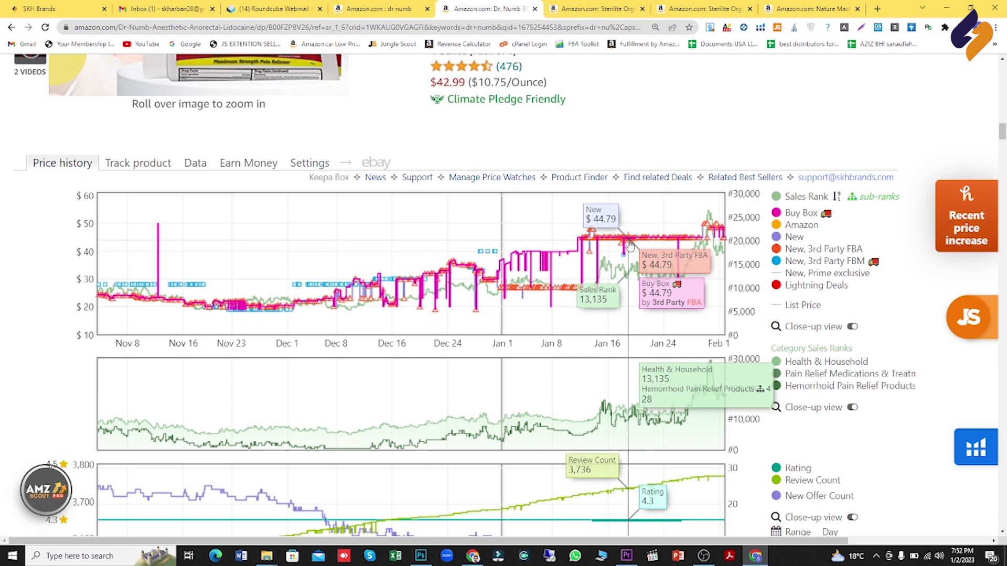
Step: Examine how the Buy Box price and new offer count develop from mid-December into January in the Dr. Numb charts
scroll(629, 245, up, 1)
scroll(637, 241, down, 2)
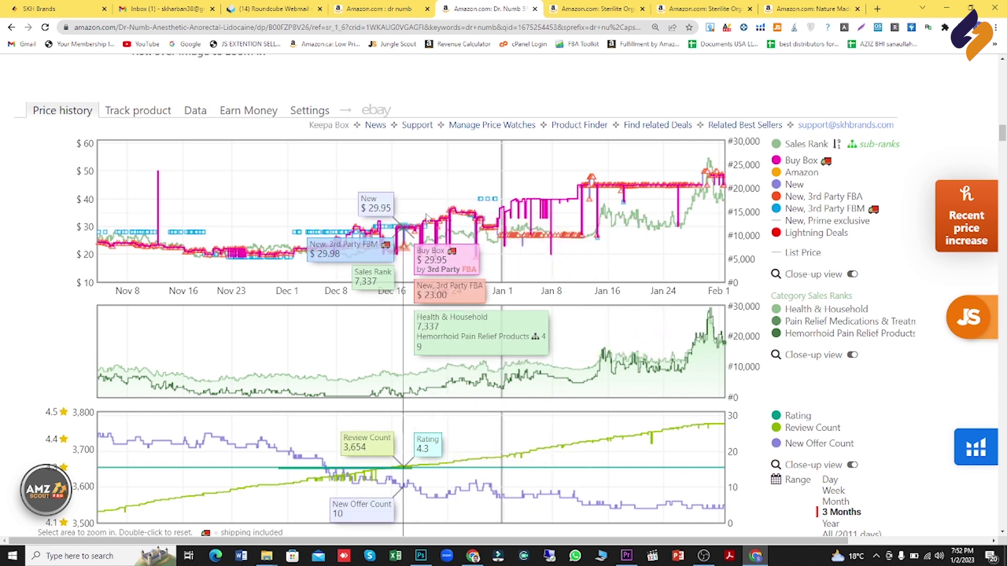
scroll(538, 240, up, 2)
scroll(545, 246, down, 2)
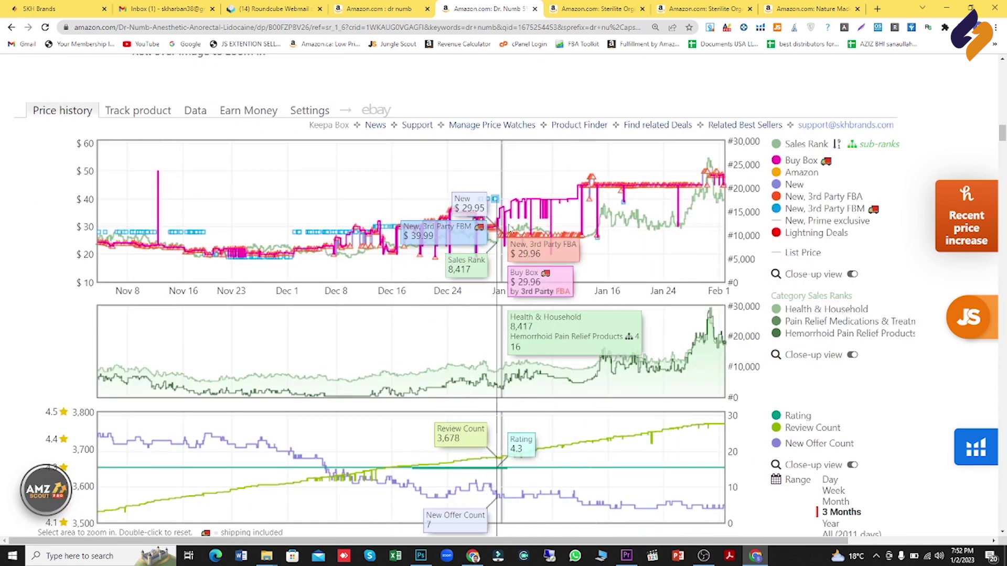
scroll(520, 220, up, 1)
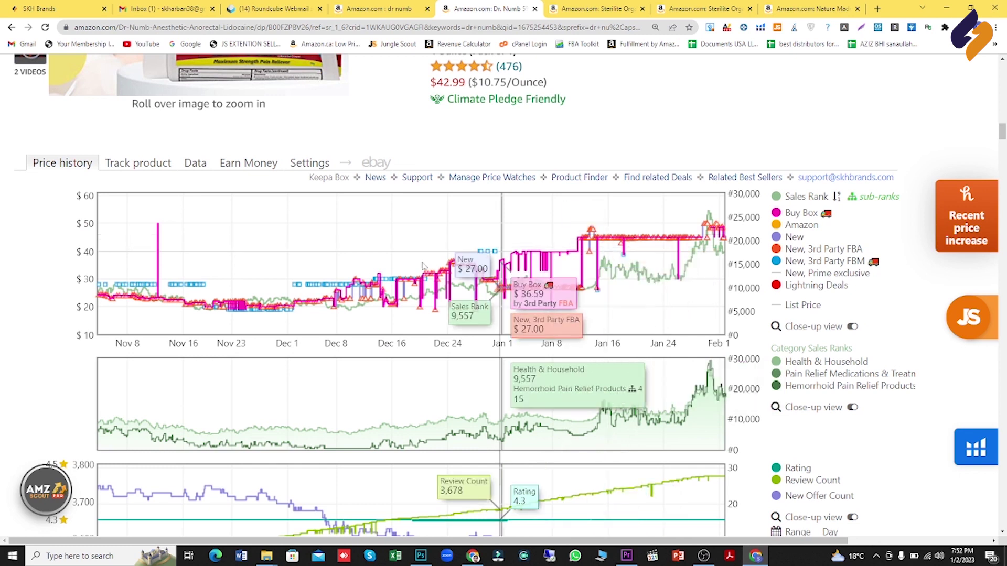
scroll(424, 266, down, 1)
scroll(424, 266, down, 2)
scroll(562, 210, up, 3)
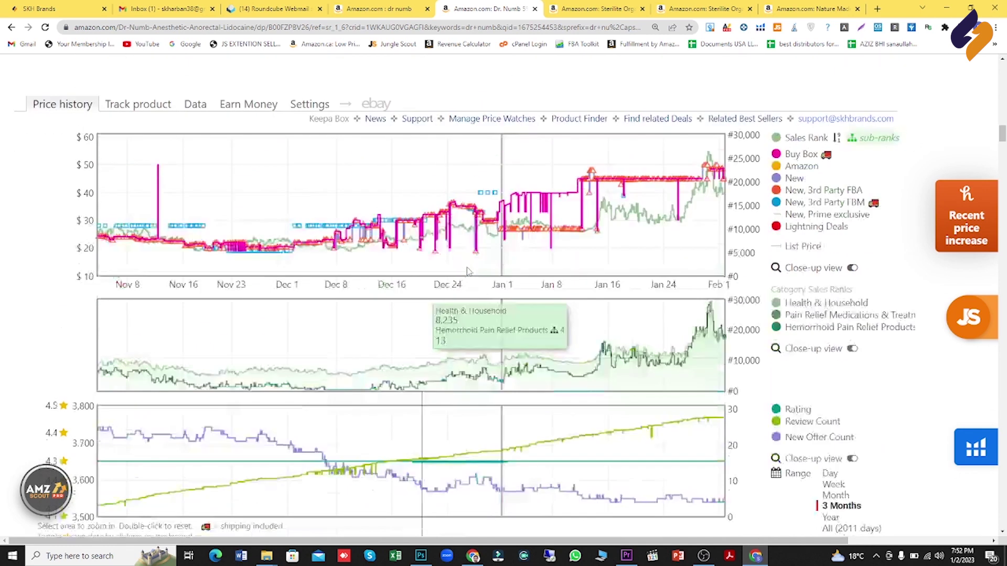
Step: Switch to the Sterilite drawer organizer listing and examine its Keepa price history, including the third-party FBM offers
click(581, 6)
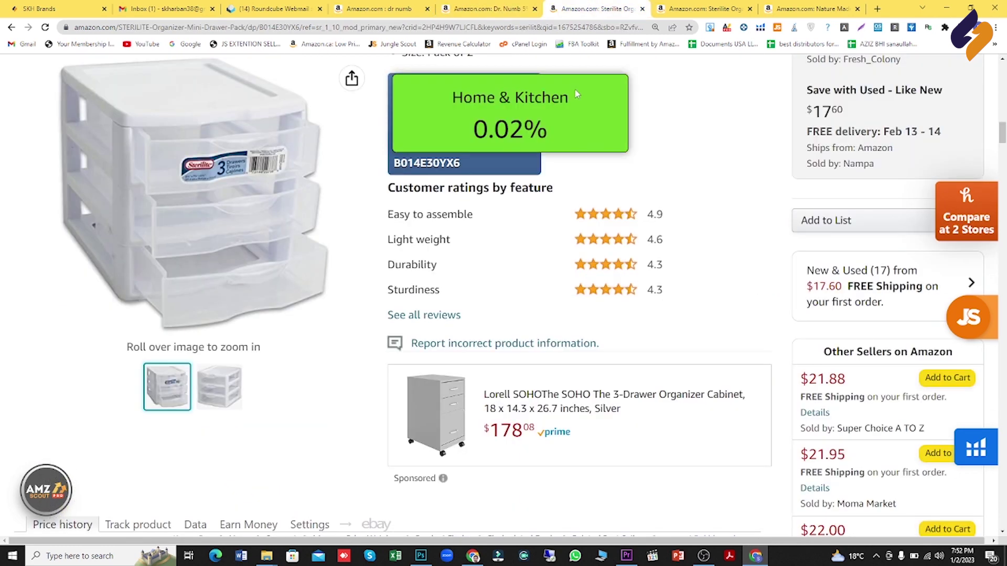
scroll(577, 95, down, 8)
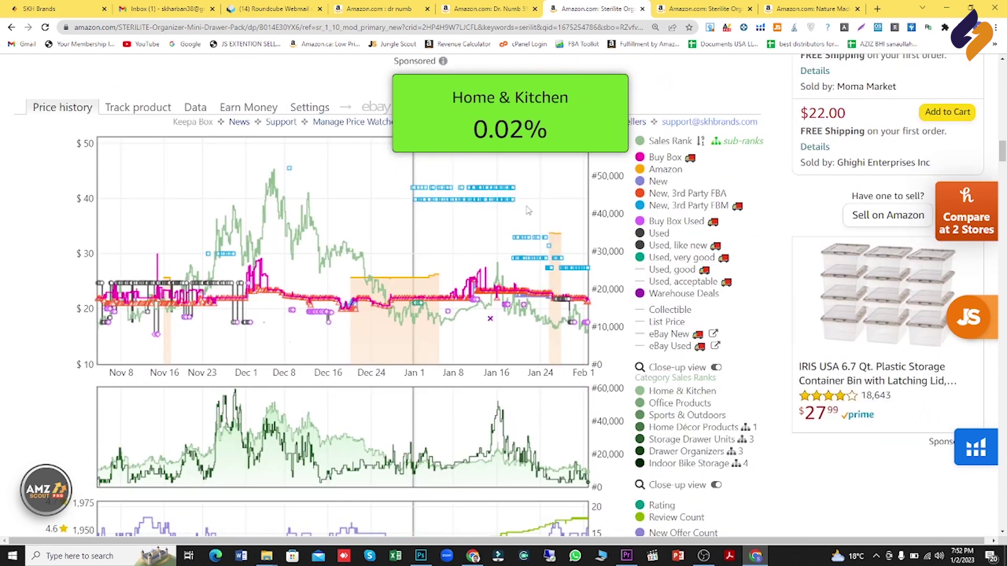
scroll(570, 144, down, 3)
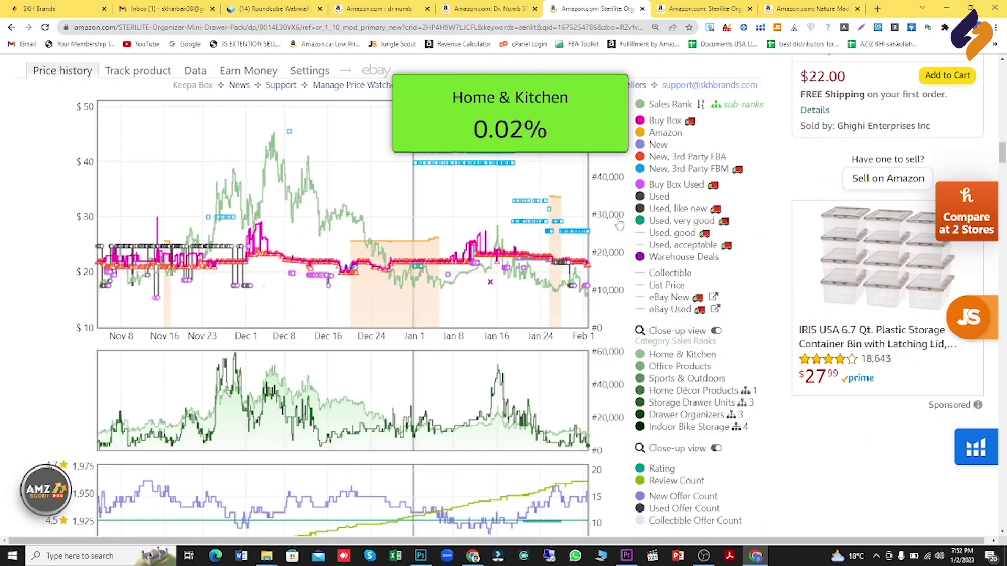
scroll(543, 303, up, 8)
scroll(544, 302, down, 4)
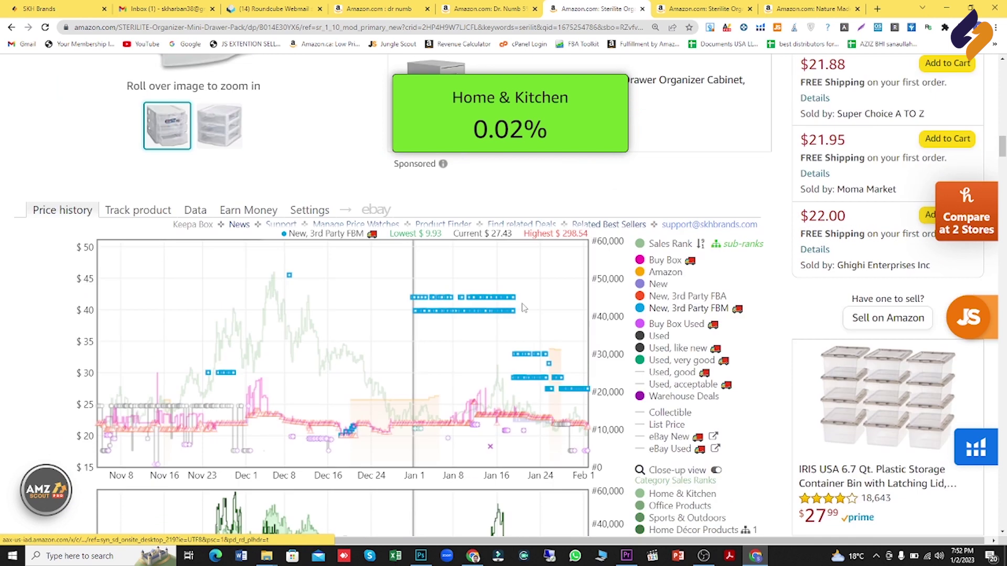
mouse_move(640, 195)
Step: Return to the Dr. Numb listing and compare its prices, sales rank and offer count at points across January
click(495, 8)
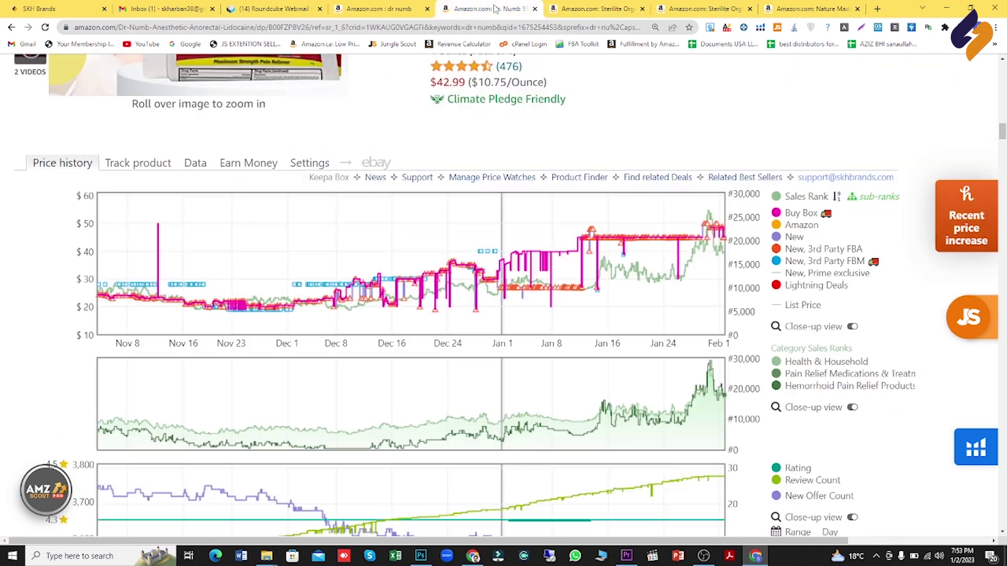
scroll(547, 295, down, 2)
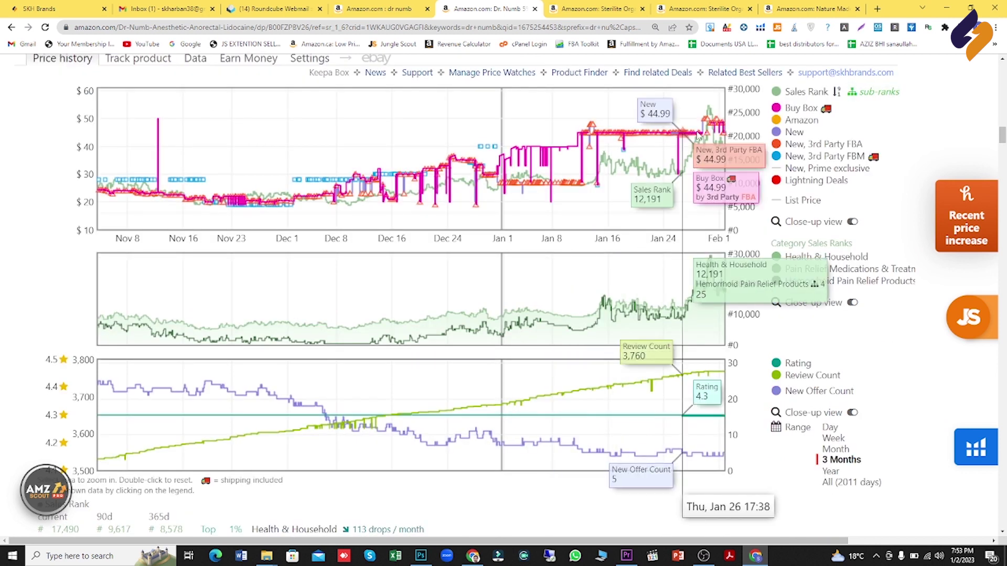
scroll(712, 113, down, 4)
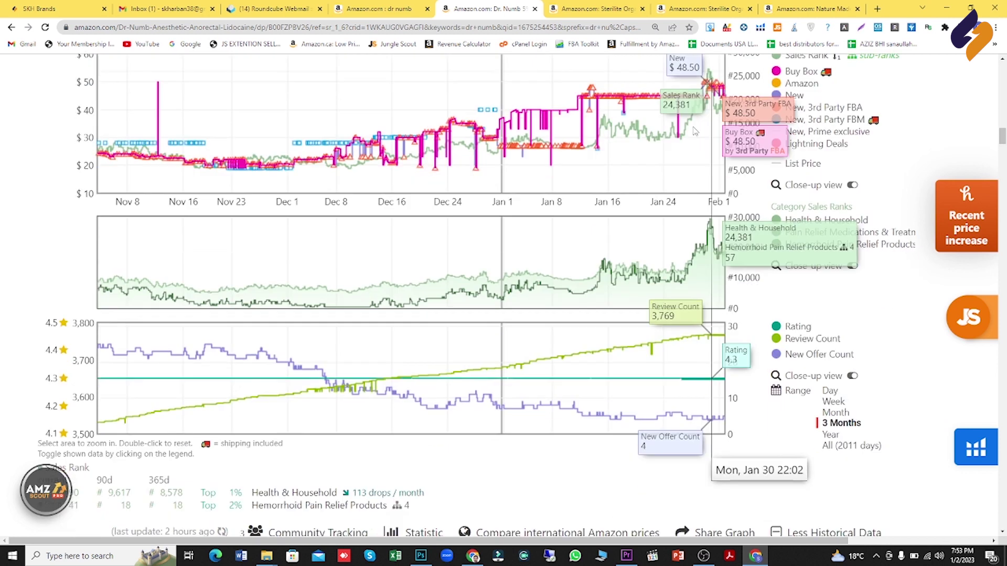
scroll(365, 333, up, 3)
scroll(365, 333, up, 1)
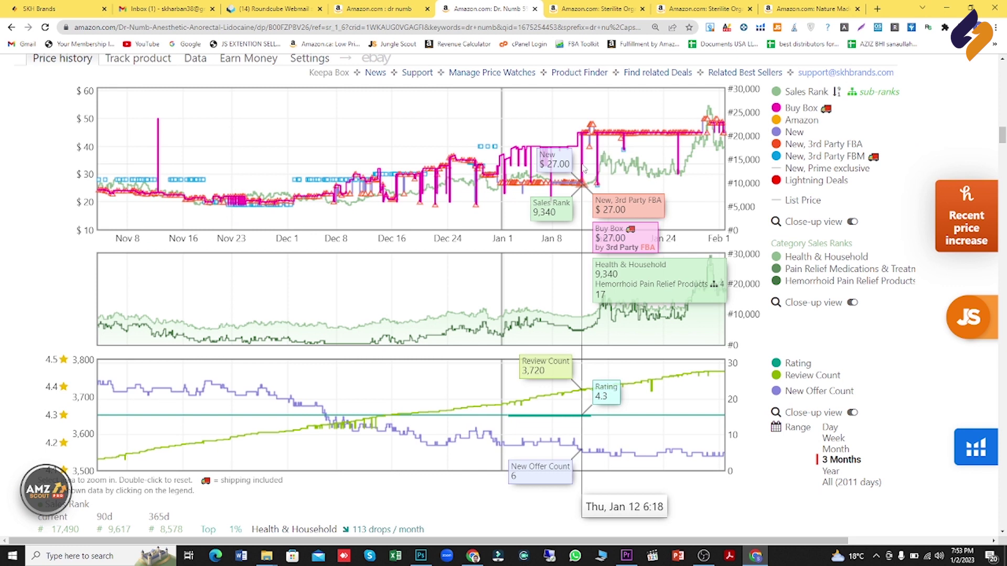
scroll(584, 168, up, 1)
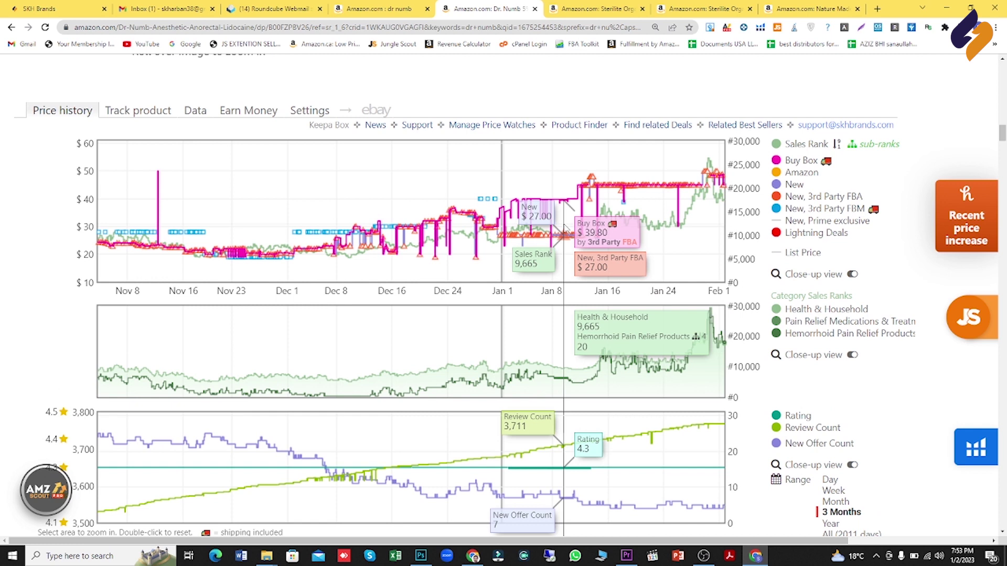
scroll(565, 229, down, 3)
scroll(592, 367, up, 4)
Step: Go back to the Sterilite organizer listing and examine Amazon's own price against the Buy Box over 3 months
click(586, 11)
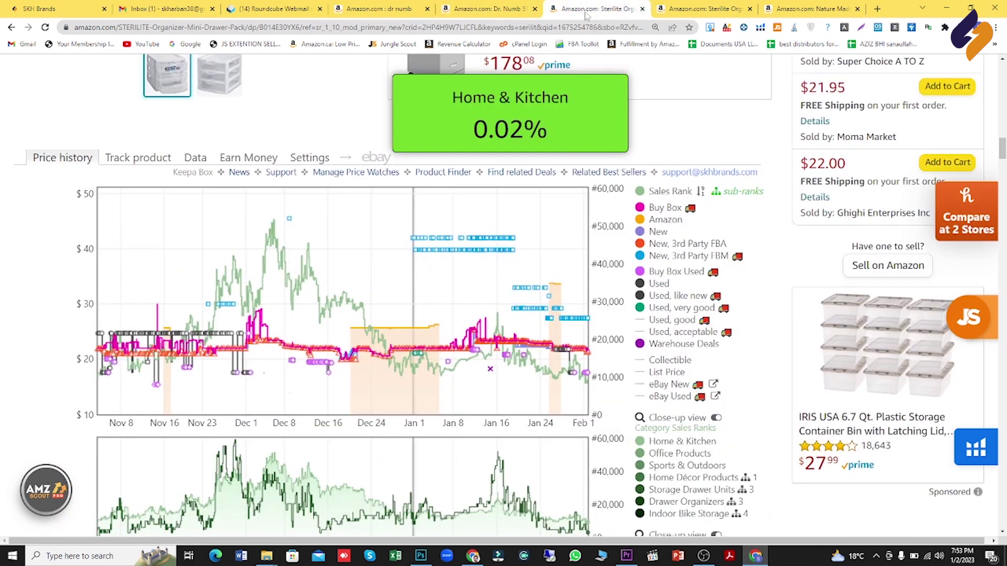
scroll(466, 214, down, 3)
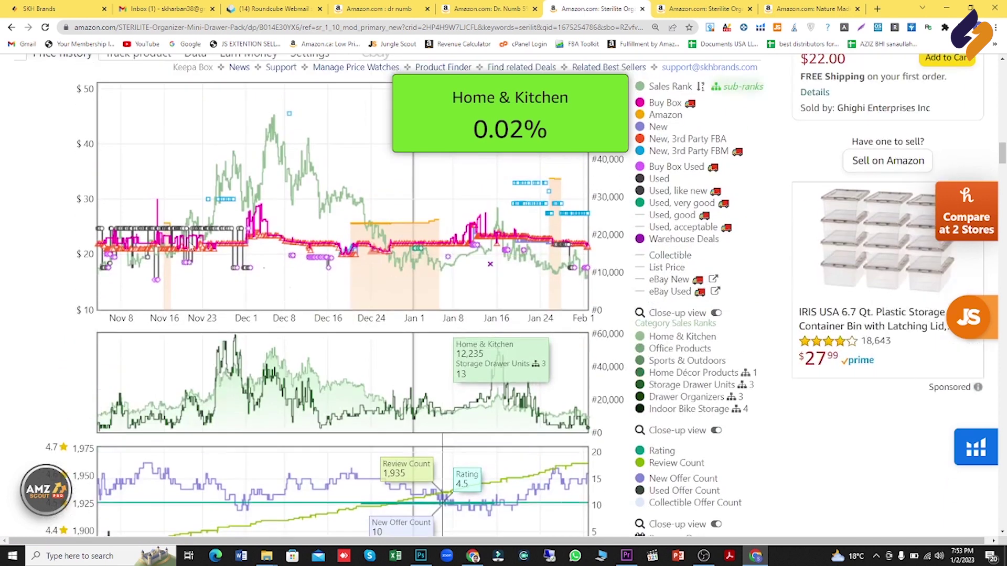
scroll(288, 272, up, 3)
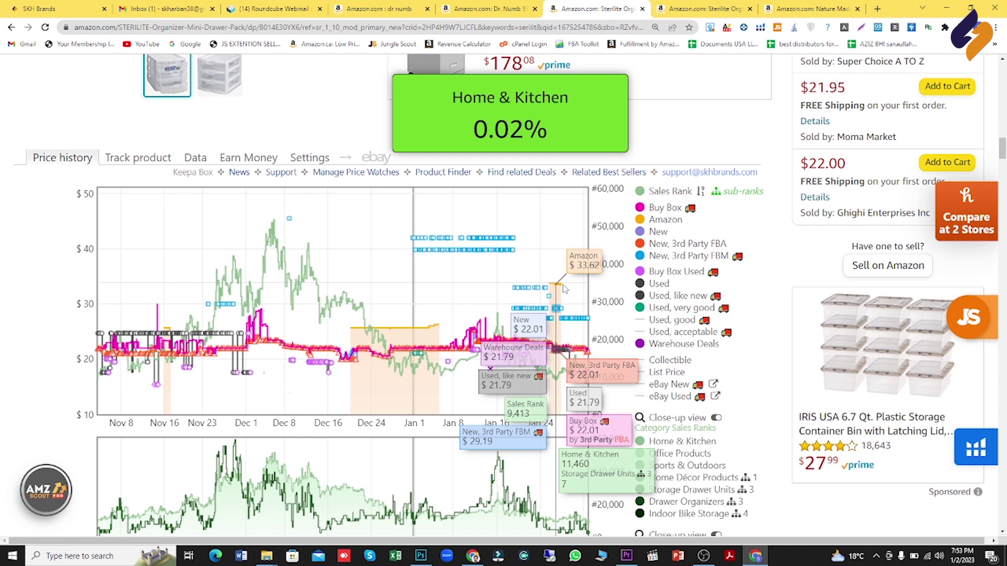
scroll(714, 436, down, 2)
scroll(701, 428, down, 2)
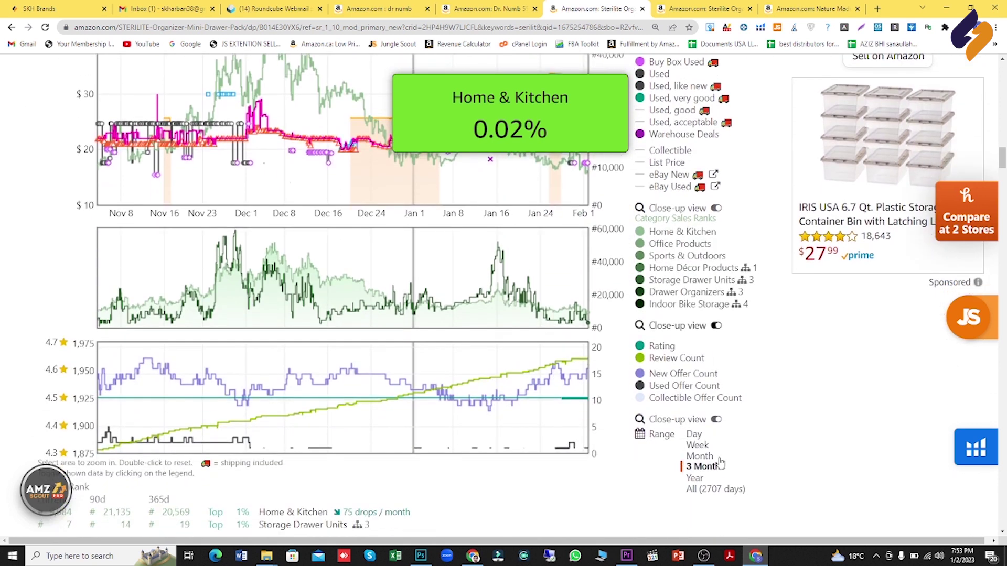
scroll(481, 425, up, 3)
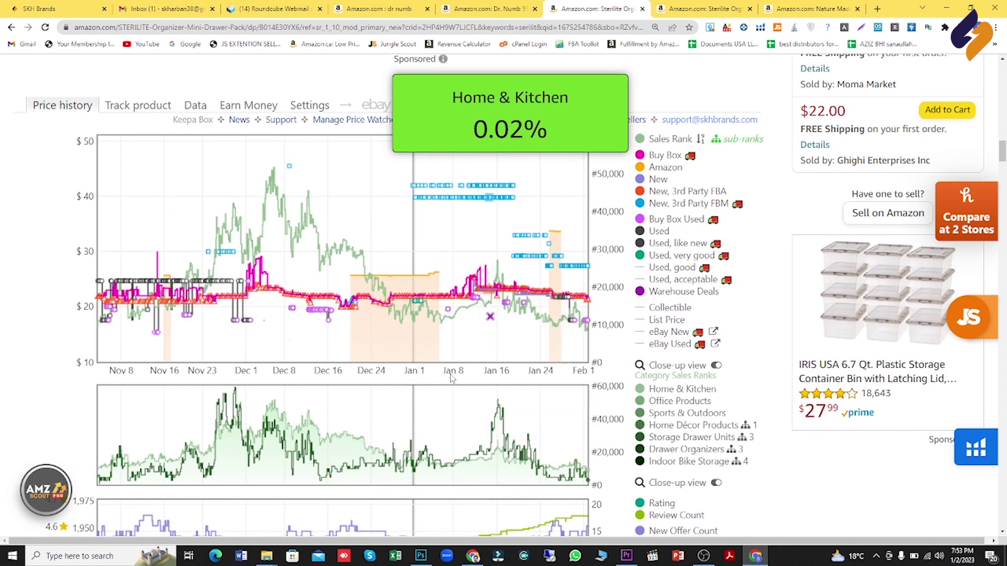
Step: Set the Sterilite listing's Keepa range to Year and examine the price, sales rank and offer count histories
scroll(451, 378, down, 3)
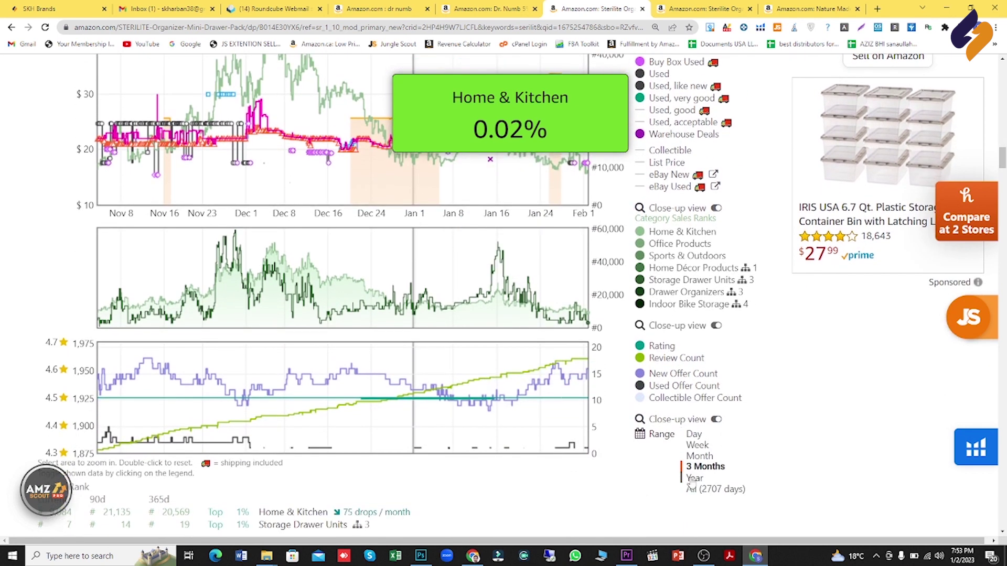
click(695, 478)
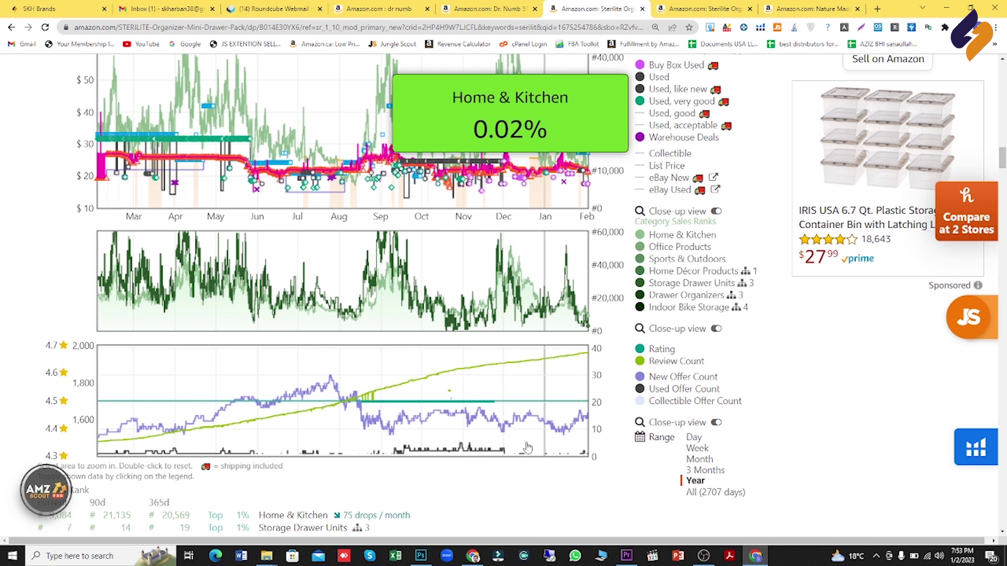
scroll(221, 313, up, 2)
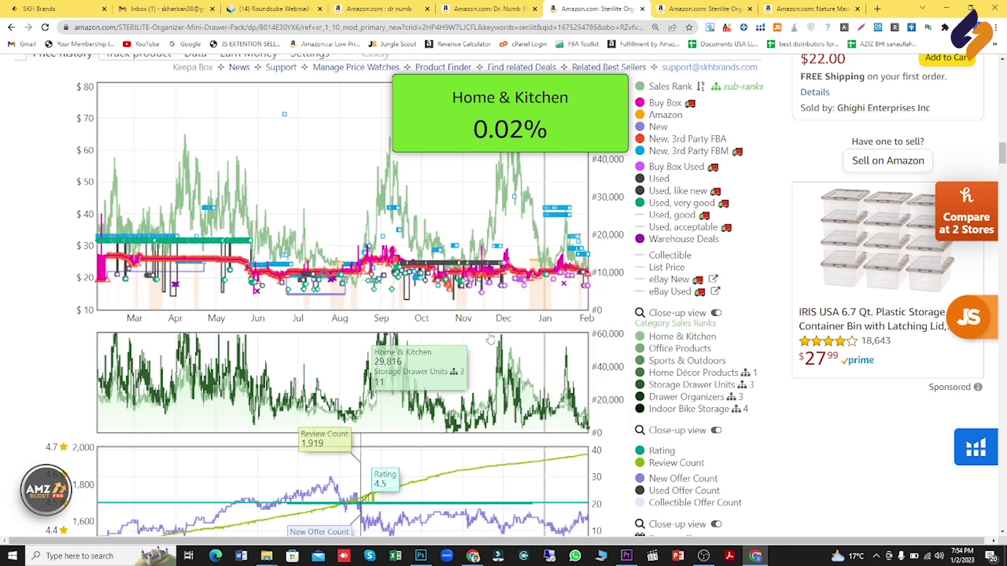
scroll(671, 444, down, 2)
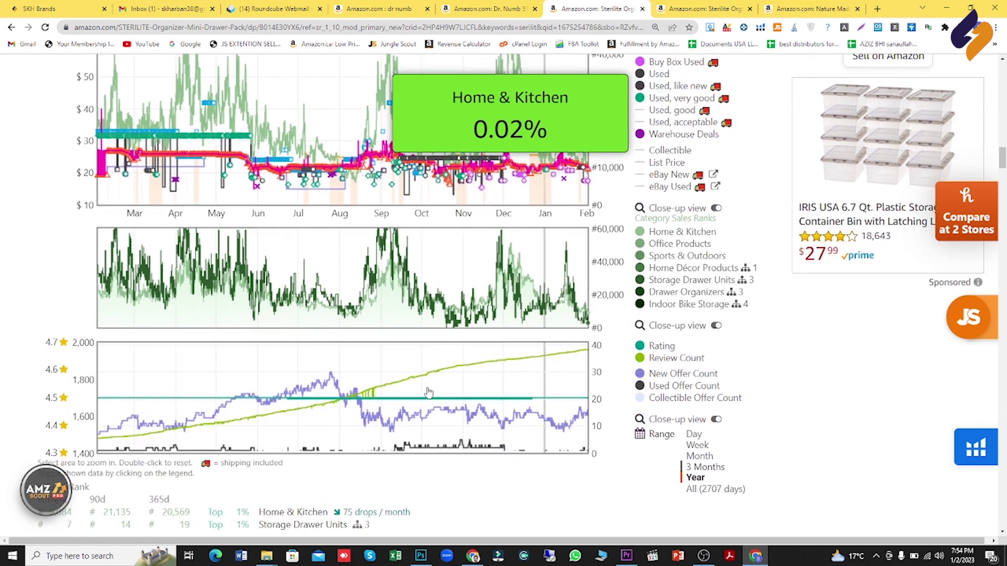
Step: Set the Sterilite chart range back to 3 Months and examine the Buy Box and third-party FBA prices
scroll(437, 387, up, 1)
scroll(367, 315, up, 2)
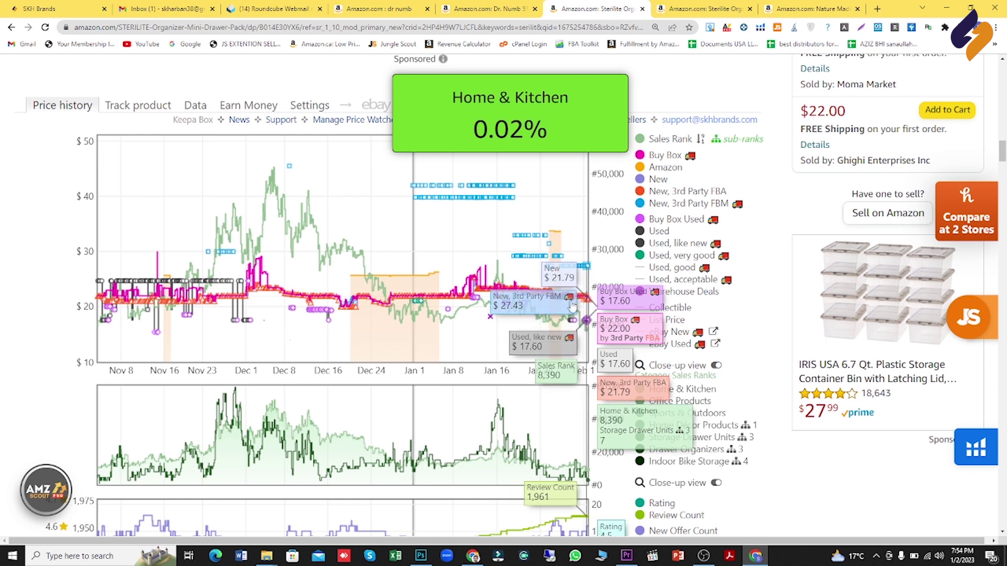
scroll(420, 315, down, 3)
scroll(341, 325, up, 2)
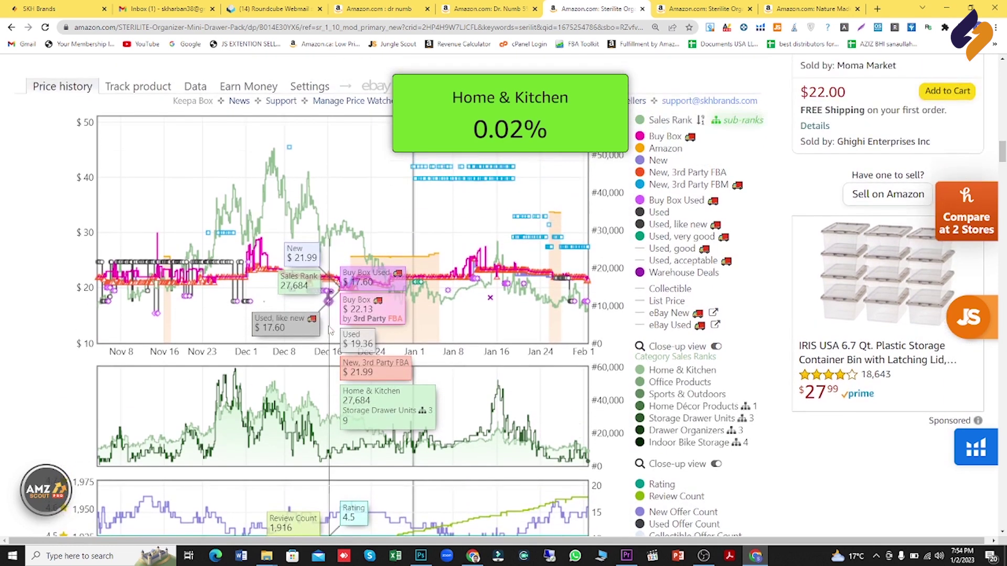
scroll(330, 329, up, 1)
Step: Compare the Dr. Numb Keepa chart with the Sterilite one, and check the other open Sterilite listing
click(492, 8)
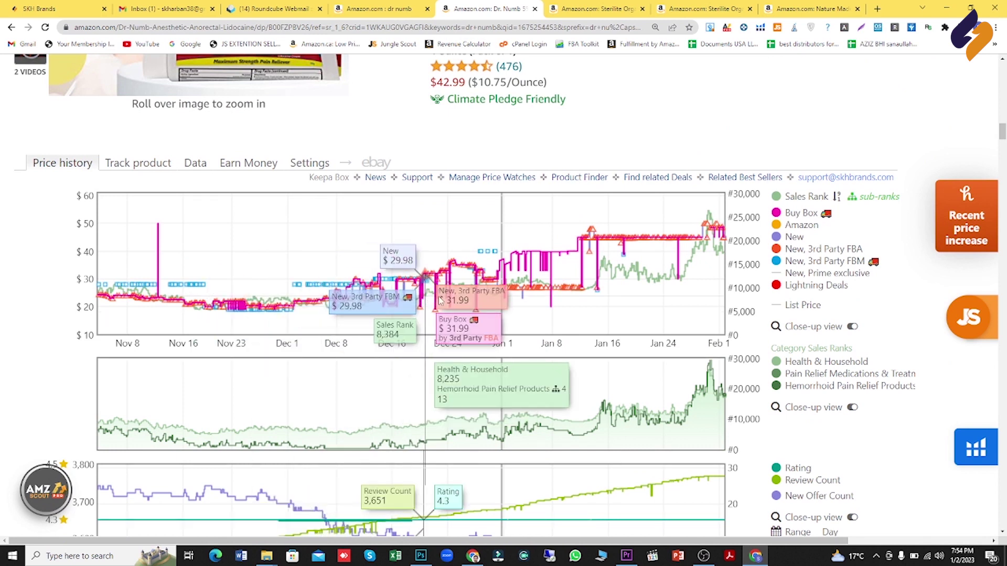
key(ctrl+Tab)
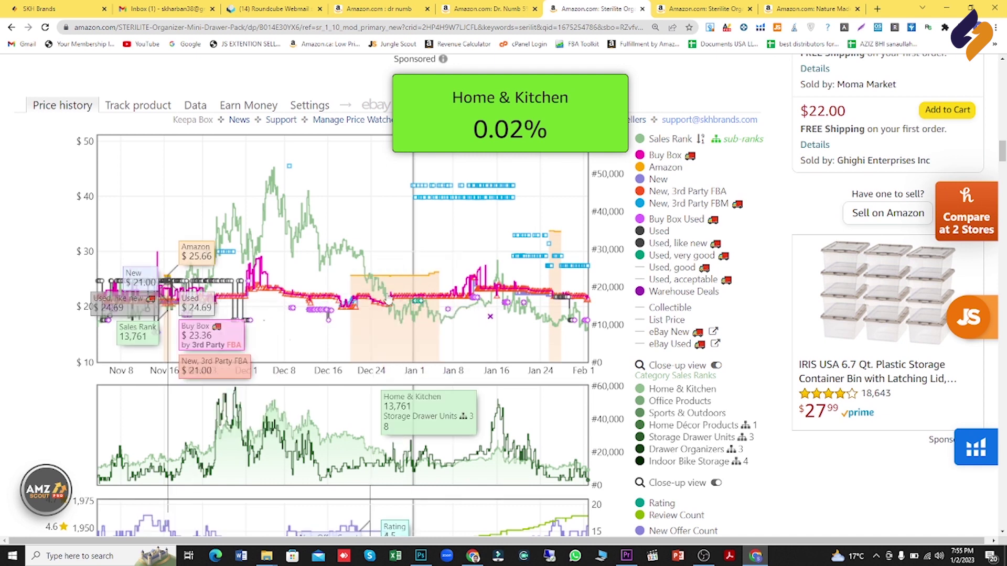
click(675, 9)
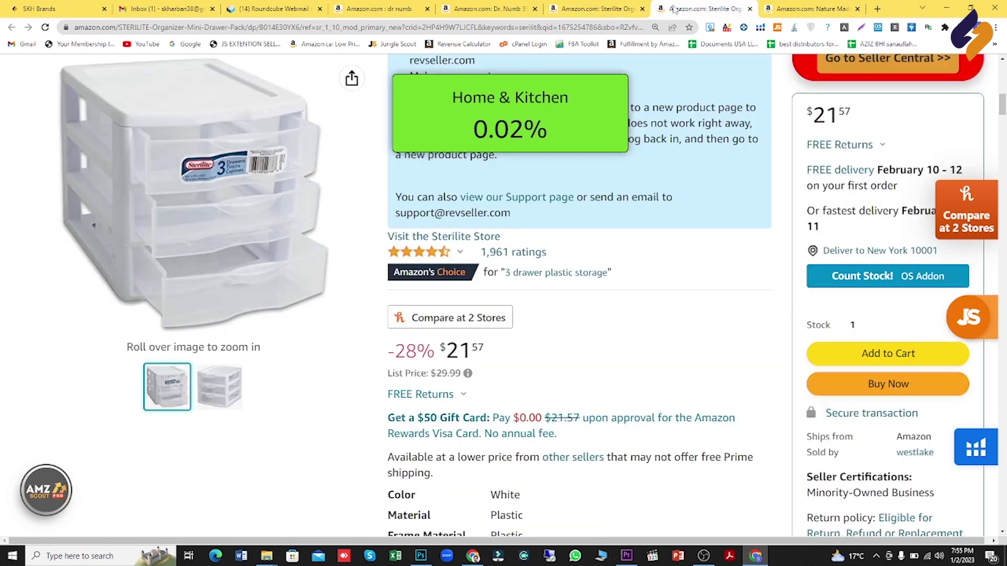
Step: Switch to the Nature Made Zinc listing and examine its Keepa price and sales rank history
click(822, 7)
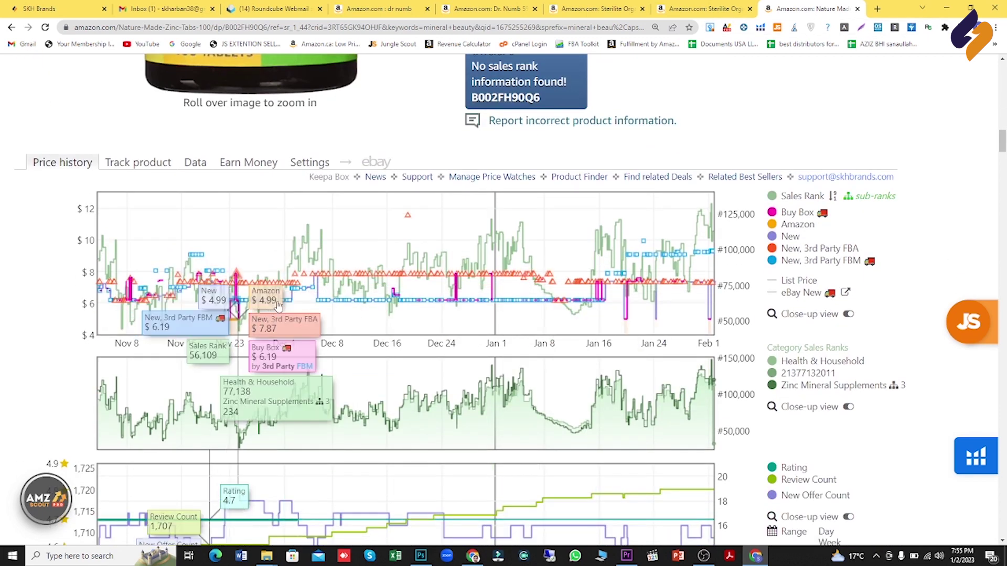
scroll(213, 298, up, 3)
scroll(695, 330, down, 2)
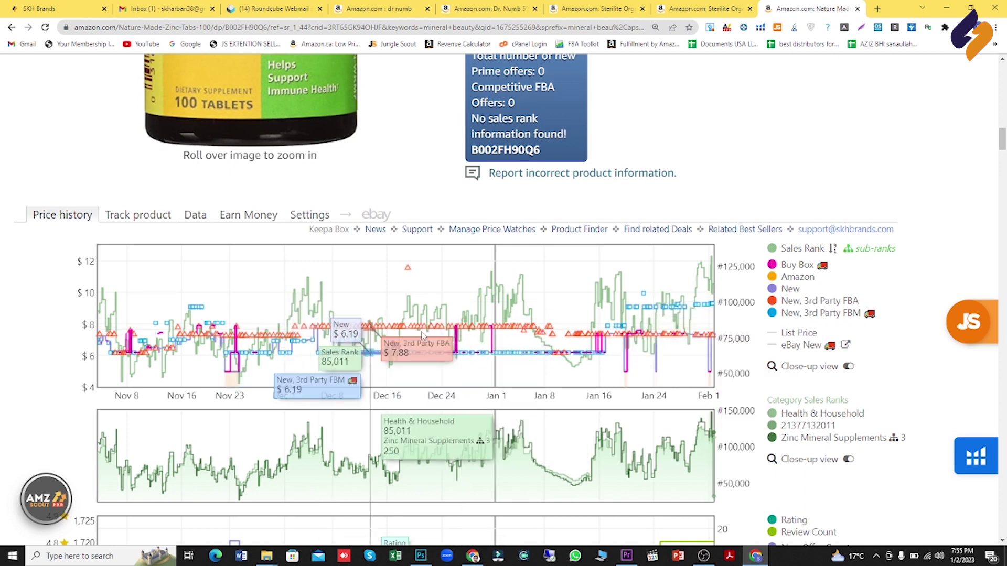
scroll(455, 335, up, 8)
scroll(454, 336, down, 9)
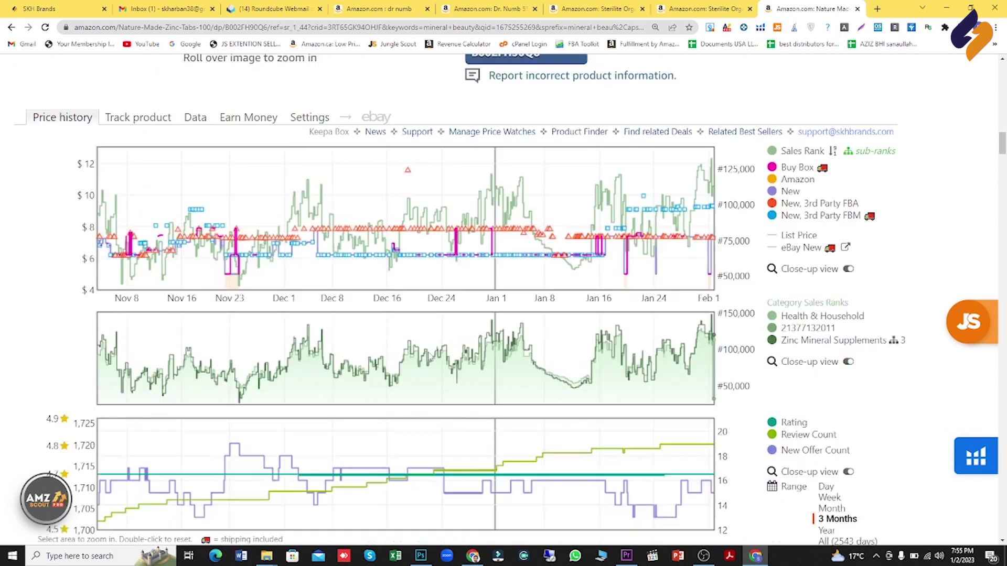
Step: Review the Nature Made Zinc listing's images, ratings, product details and buying options
scroll(468, 329, up, 12)
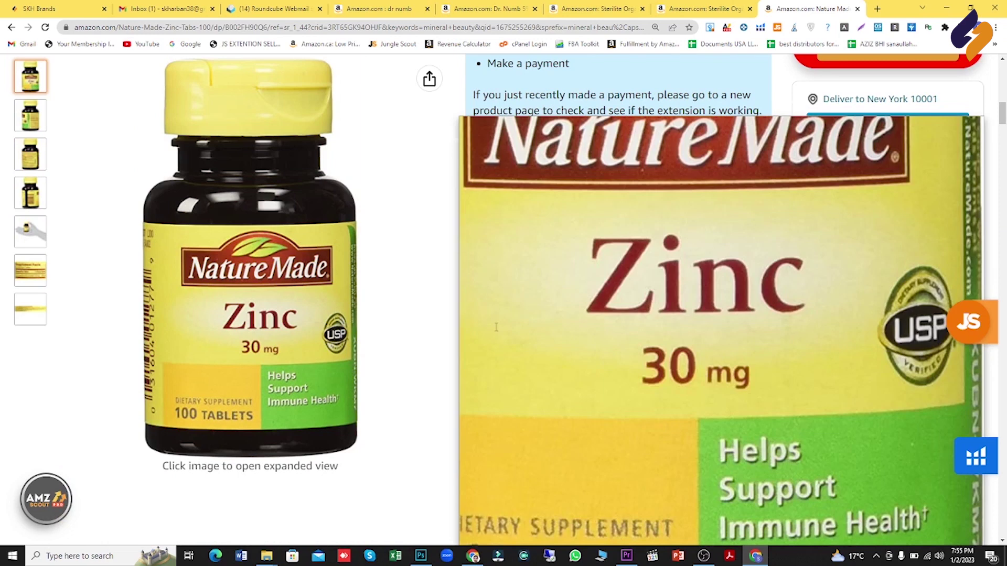
scroll(752, 128, up, 1)
scroll(744, 135, up, 4)
scroll(744, 135, down, 3)
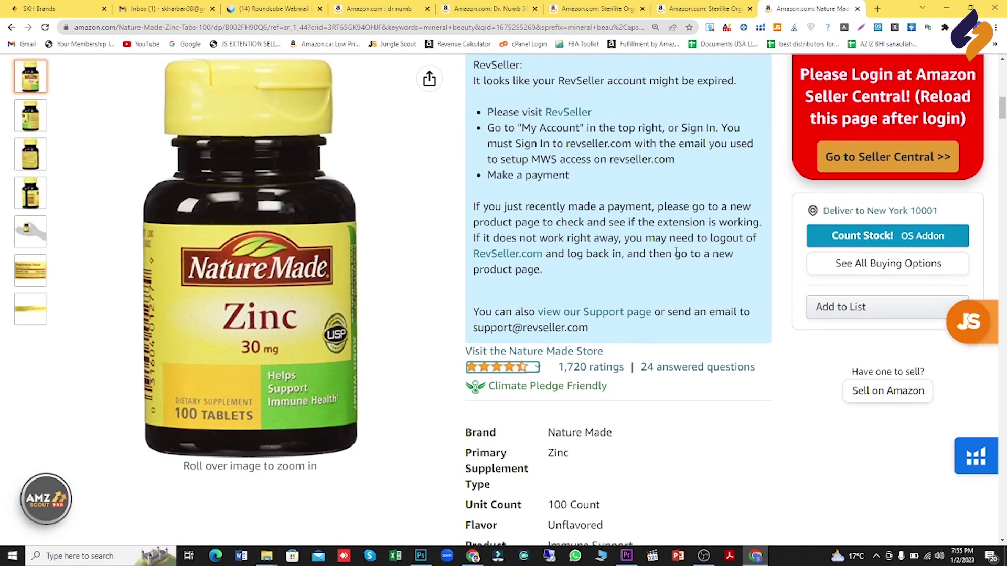
Step: Review the Nature Made Zinc listing's delivery and buying-options box, product details and item description
scroll(699, 169, up, 3)
scroll(699, 169, down, 3)
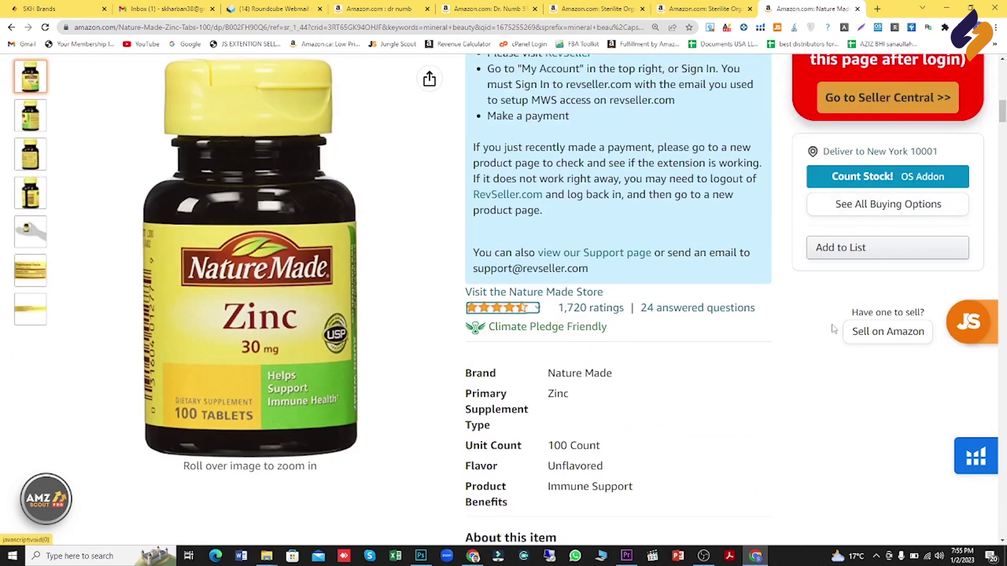
scroll(833, 286, down, 2)
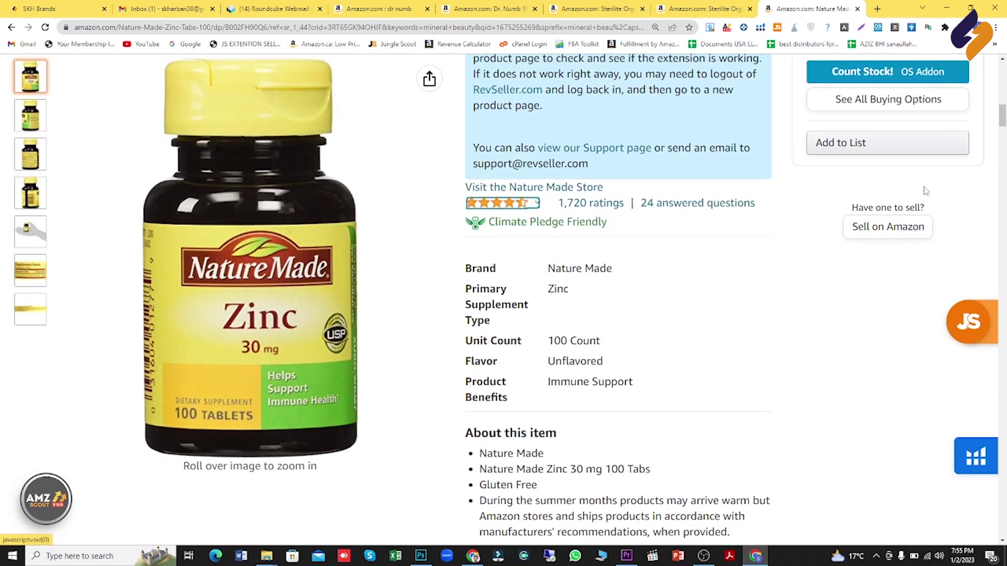
scroll(844, 310, down, 3)
scroll(825, 314, up, 5)
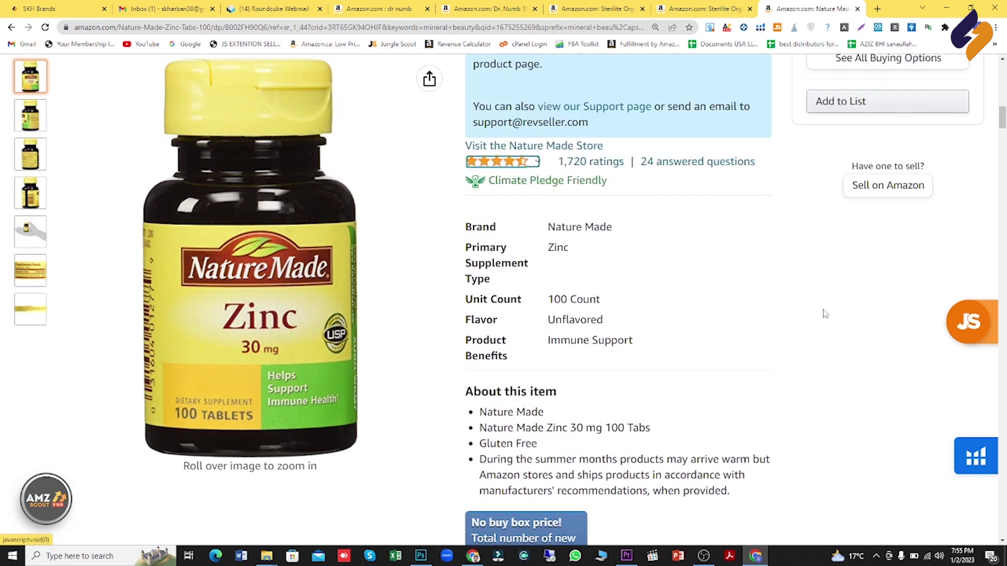
scroll(814, 411, down, 3)
scroll(809, 378, up, 3)
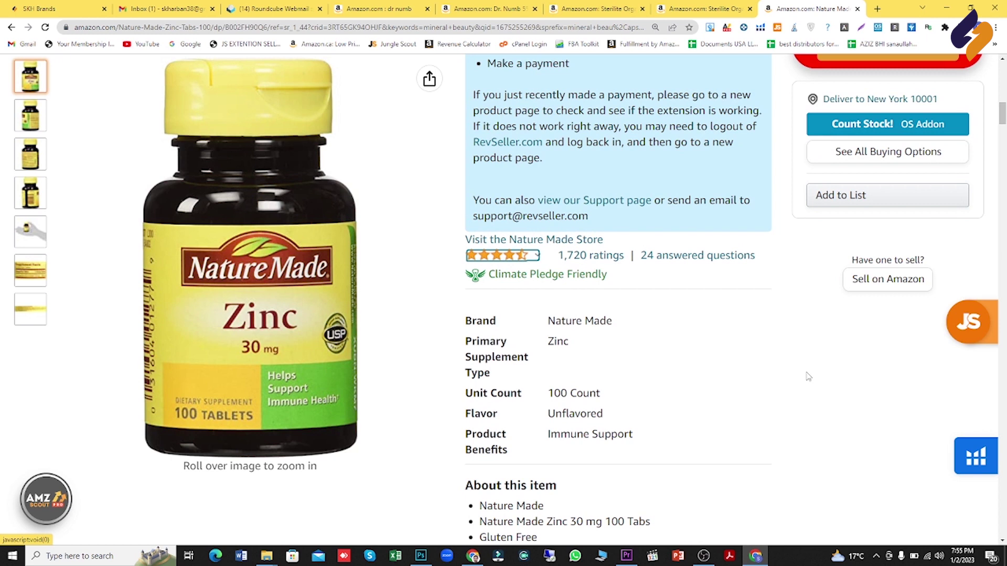
scroll(808, 377, up, 3)
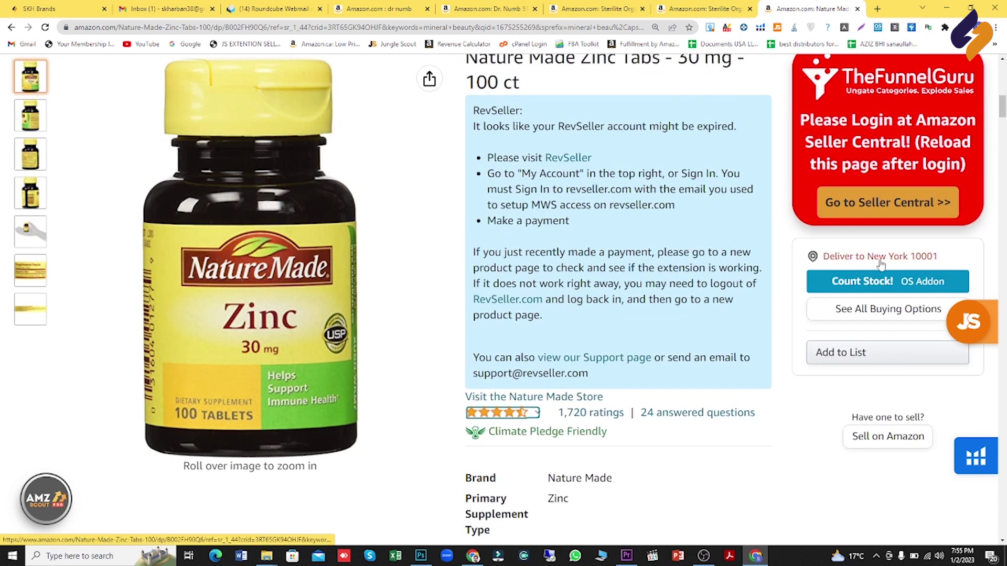
scroll(899, 388, down, 2)
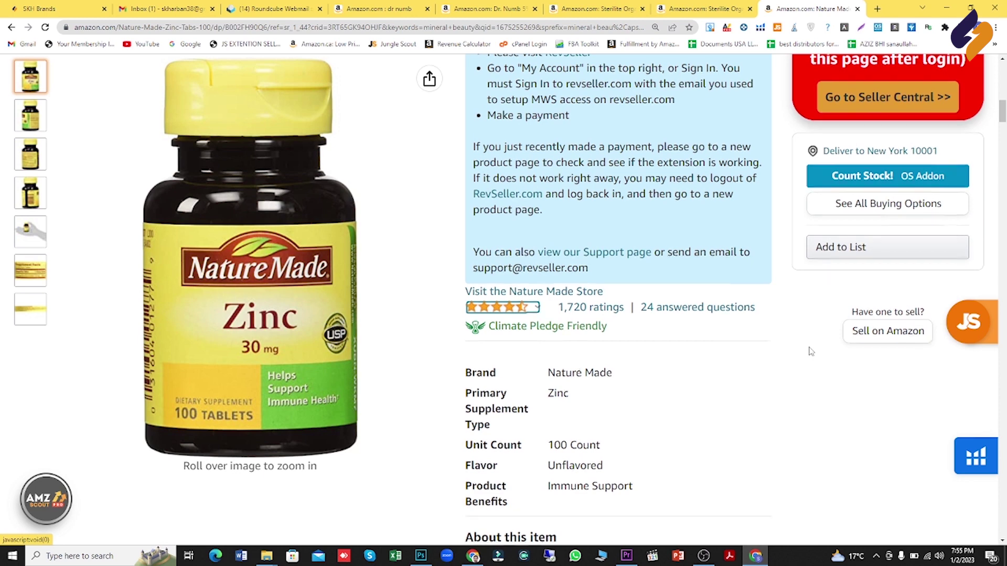
Step: Examine the Buy Box price history in the Nature Made Zinc listing's Keepa chart and check it against the listing's buying options
scroll(811, 351, down, 5)
scroll(810, 352, down, 4)
scroll(776, 273, up, 2)
mouse_move(775, 269)
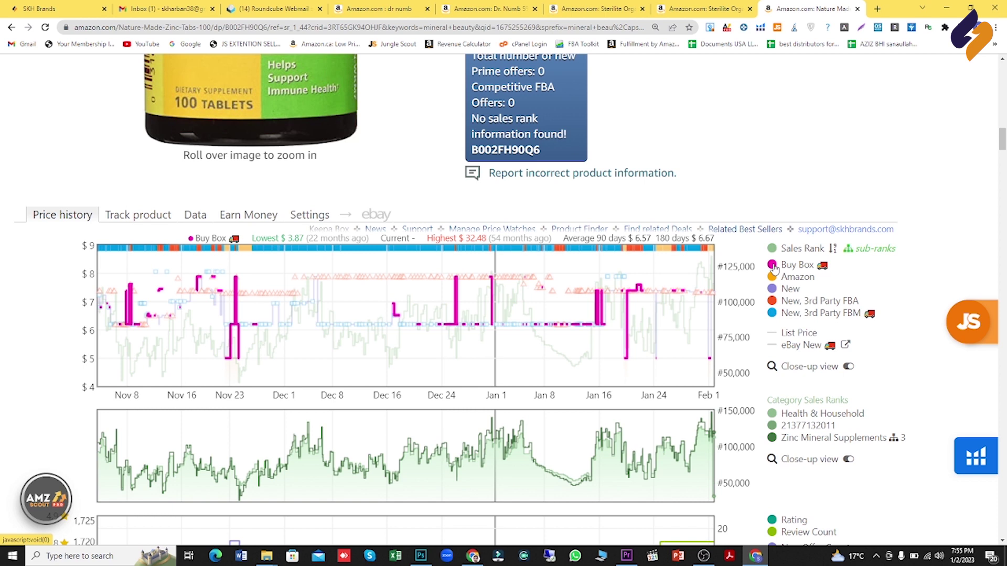
scroll(774, 269, up, 5)
scroll(787, 268, up, 8)
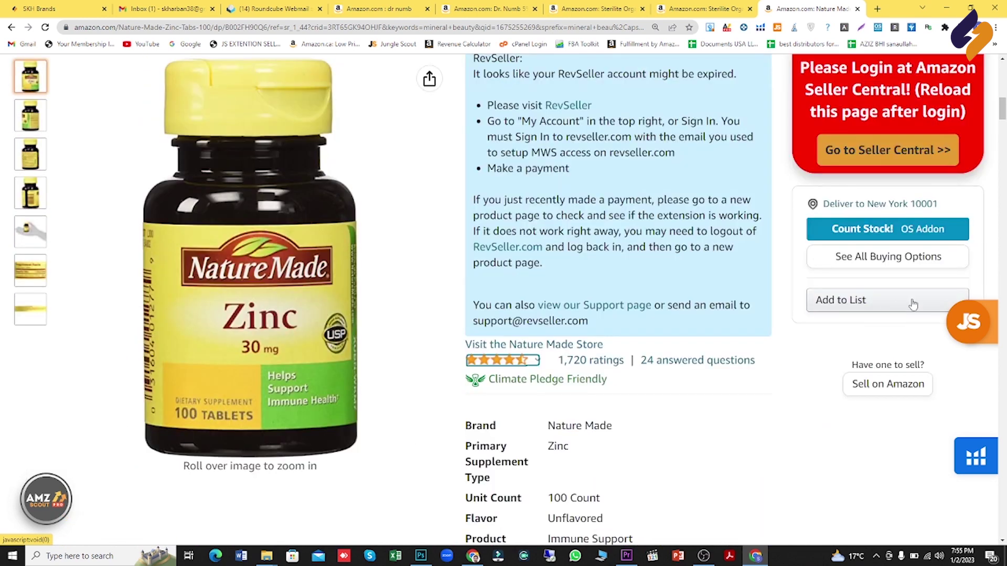
scroll(786, 336, down, 14)
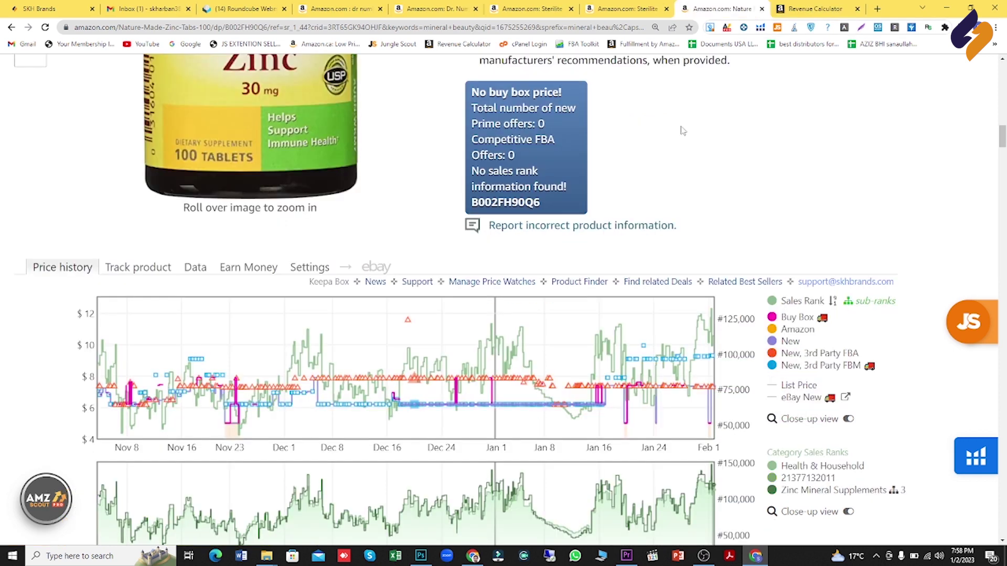
Step: Go back to the Dr. Numb listing and examine the lowest Buy Box and third-party prices in its Keepa chart
click(603, 9)
click(524, 8)
click(439, 9)
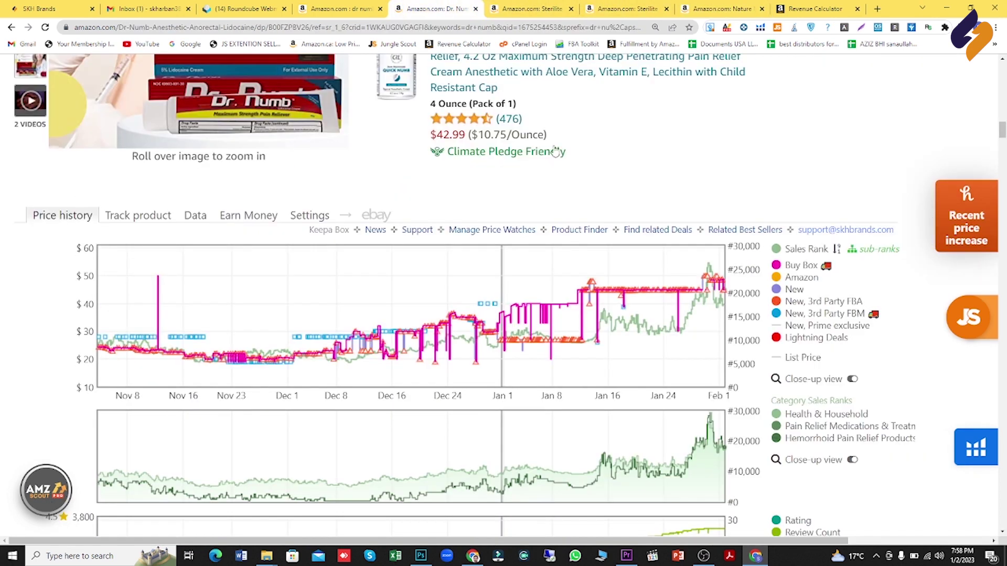
scroll(528, 242, up, 2)
scroll(529, 241, down, 1)
scroll(529, 241, down, 2)
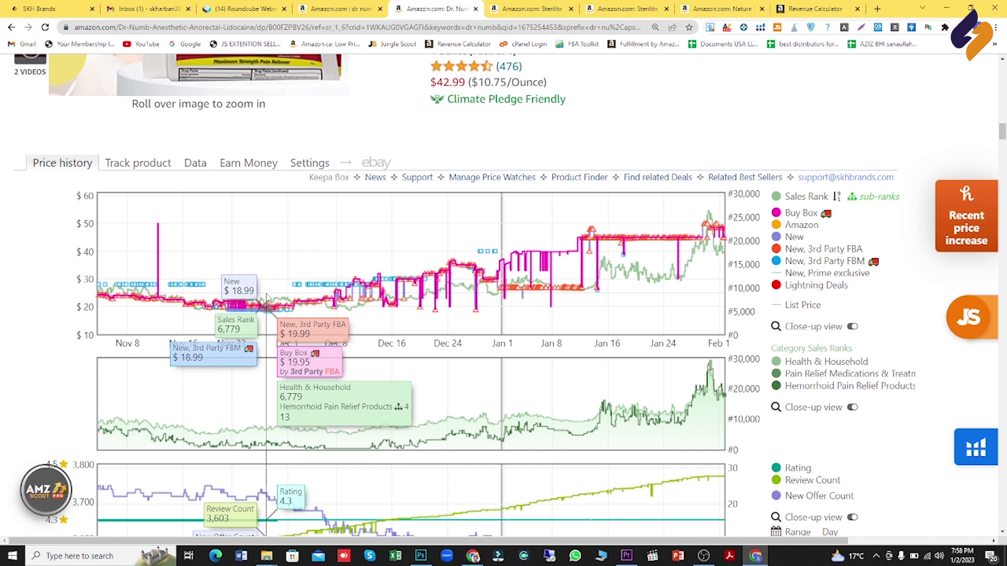
Step: Copy the ASIN B00FZPBV26 from the Dr. Numb listing's URL and look it up in the Amazon Seller Central Revenue Calculator for the US store
double_click(294, 26)
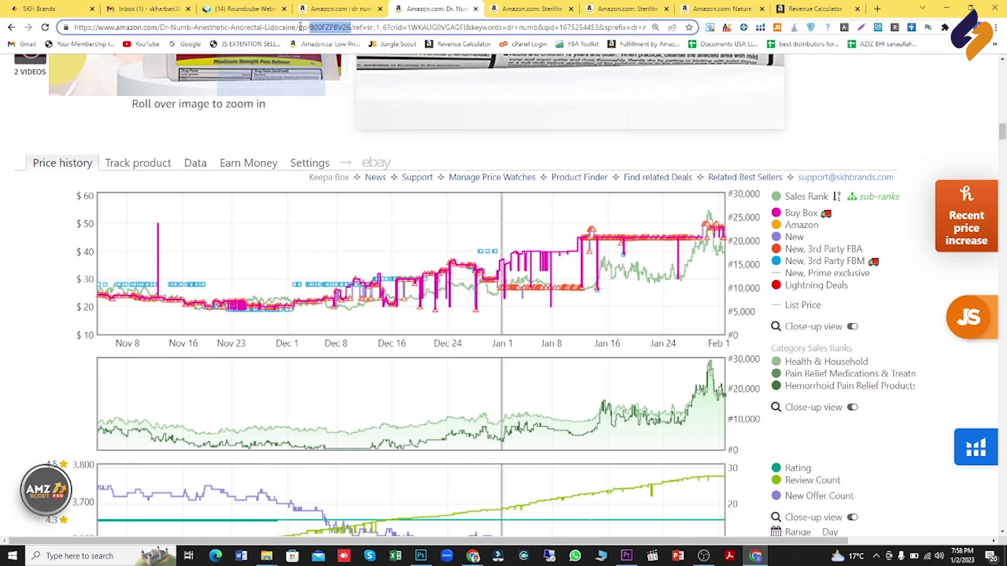
right_click(328, 30)
click(352, 102)
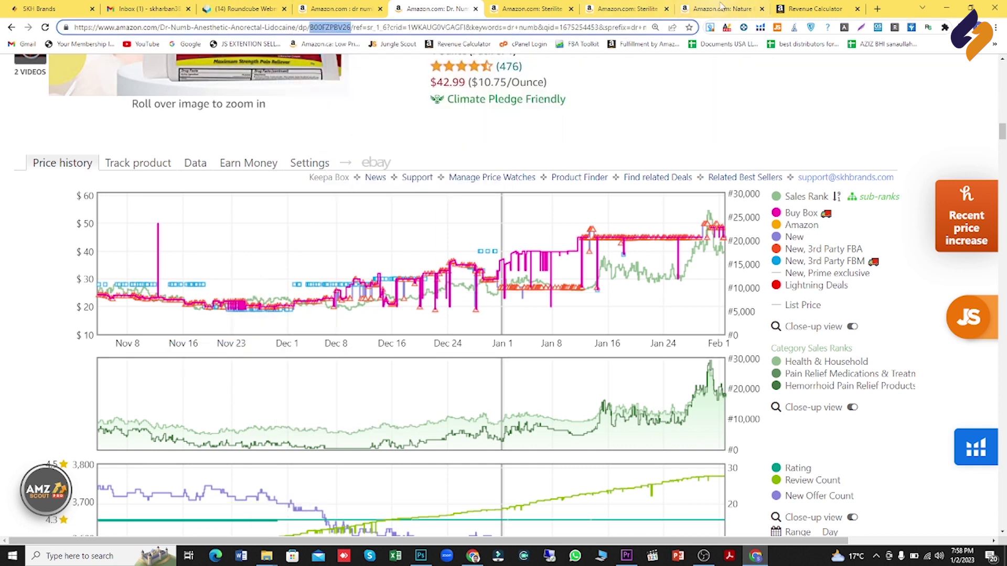
click(815, 9)
click(255, 340)
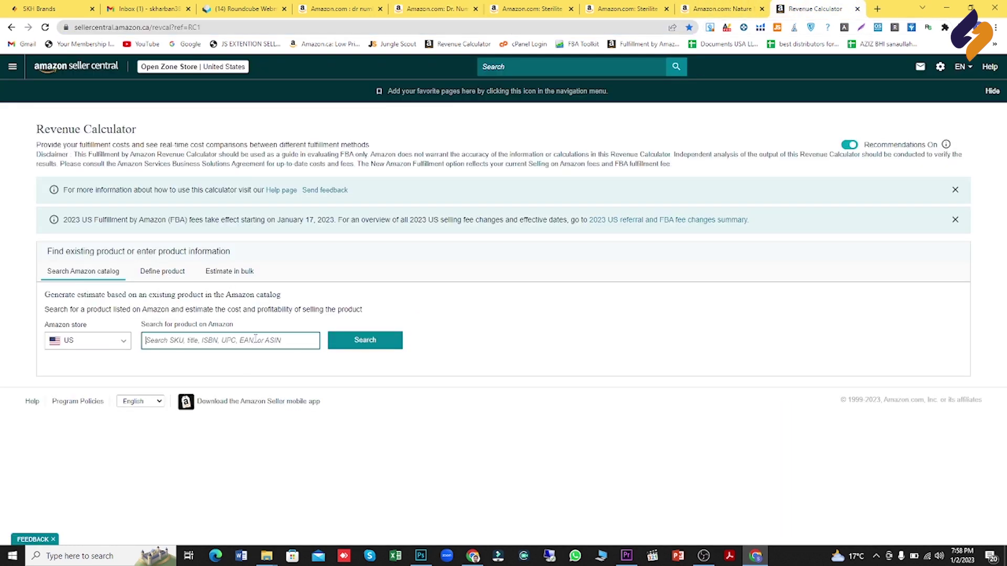
key(ctrl+v)
click(349, 345)
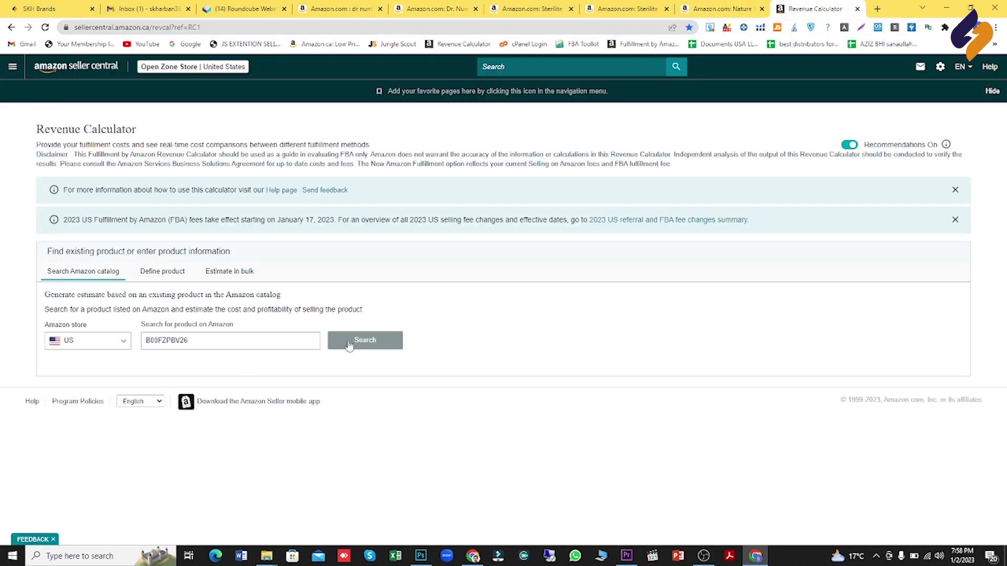
Step: Set the Amazon Fulfillment item price to $19.5 for the Dr. Numb product
scroll(350, 346, down, 1)
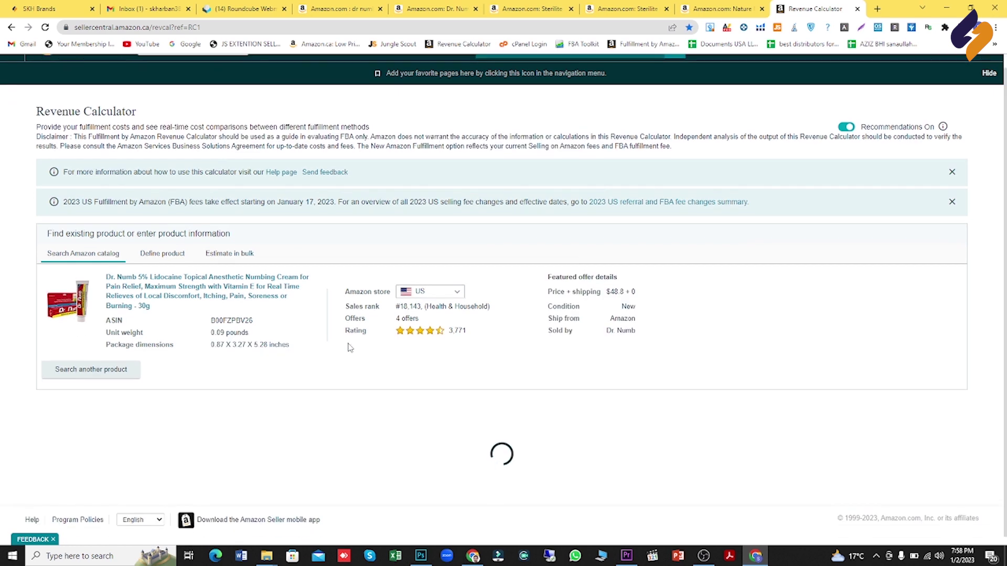
scroll(350, 347, down, 5)
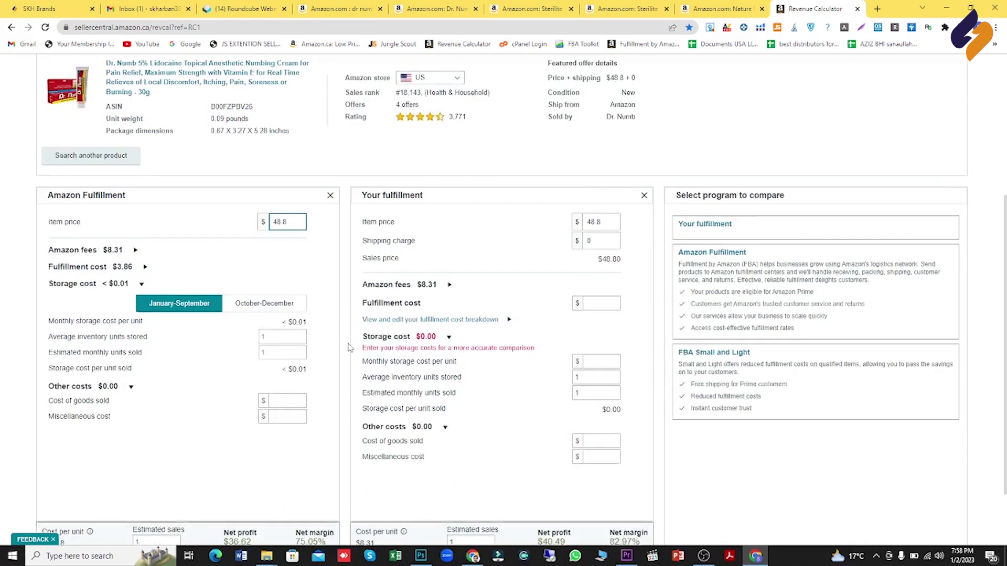
double_click(287, 141)
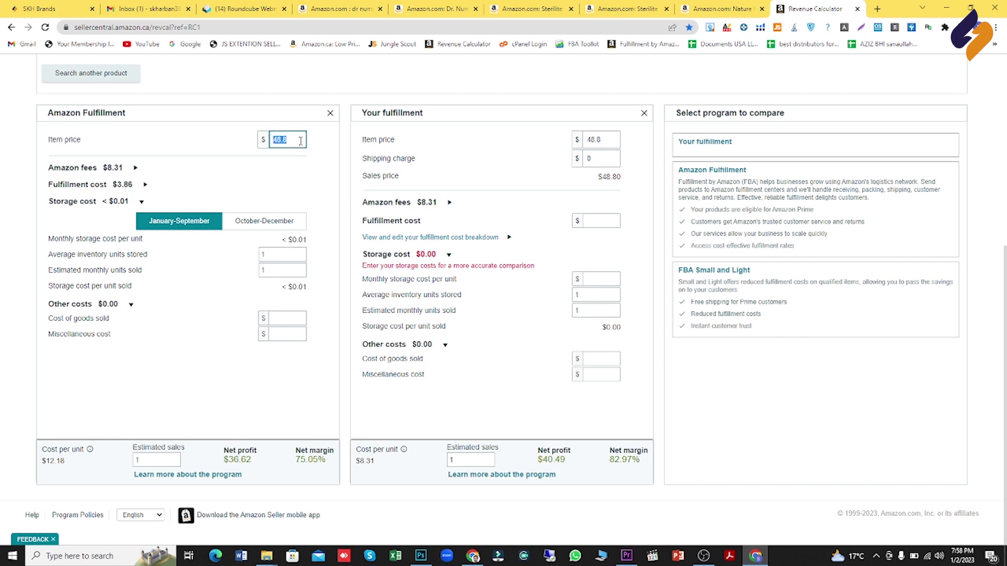
key(BackSpace)
text(19.5)
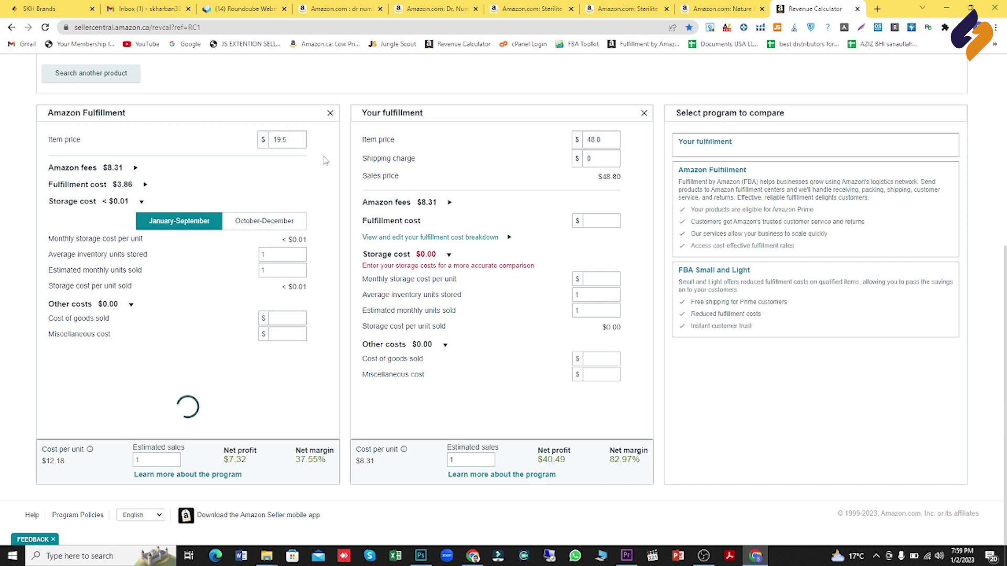
click(294, 142)
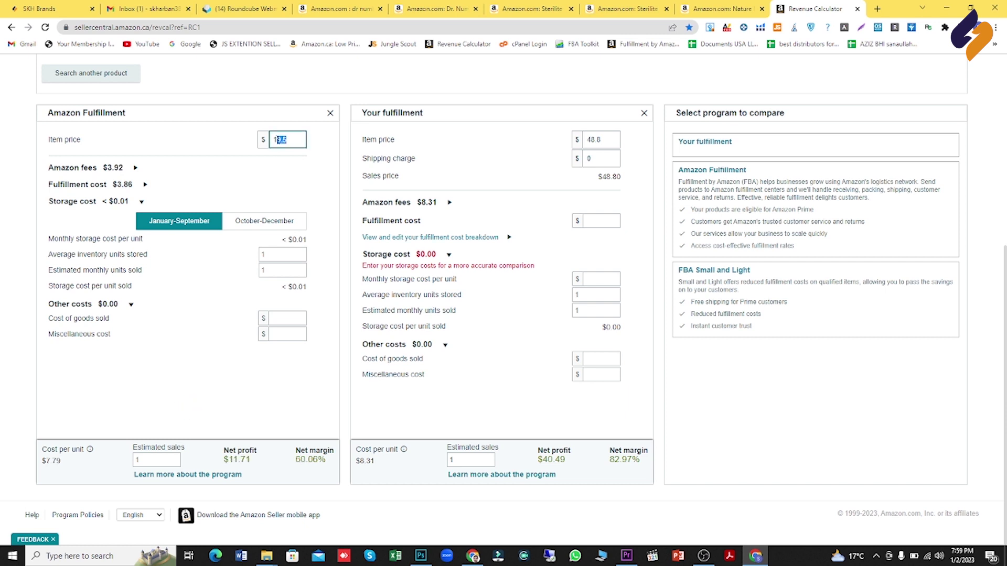
click(322, 152)
Step: Set the Amazon Fulfillment cost of goods sold to $5
drag(110, 318, 45, 322)
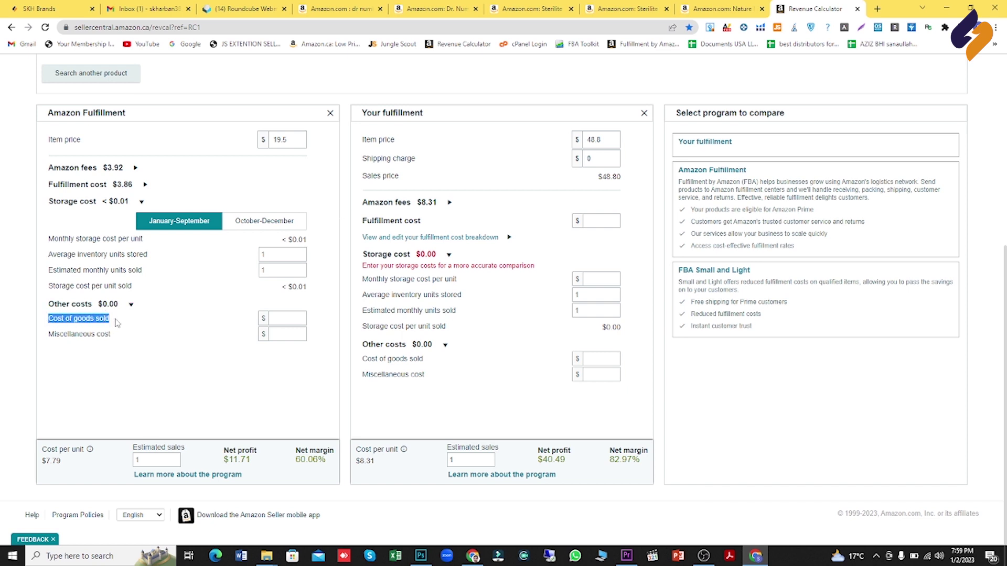
click(288, 321)
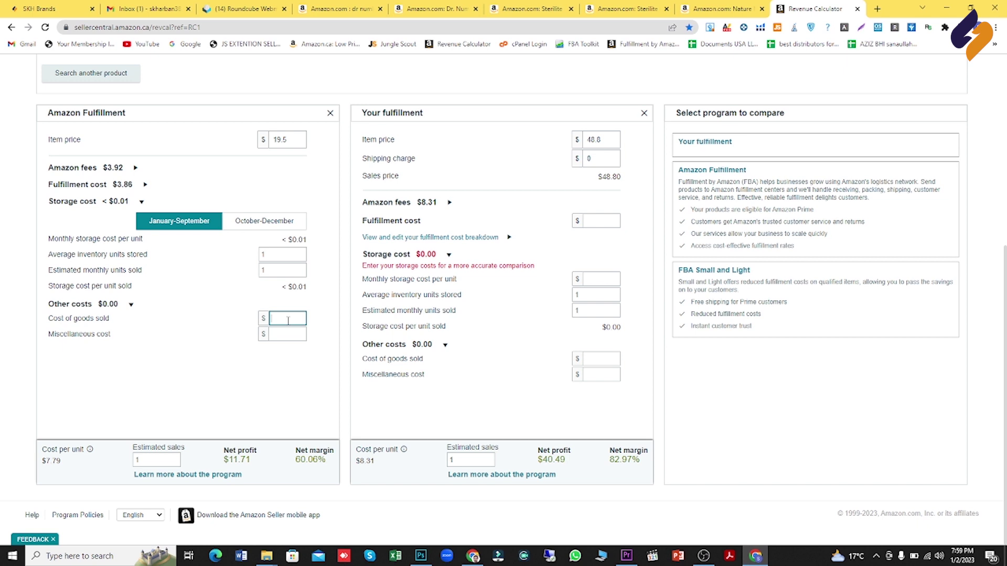
text(4)
key(BackSpace)
text(5)
click(275, 376)
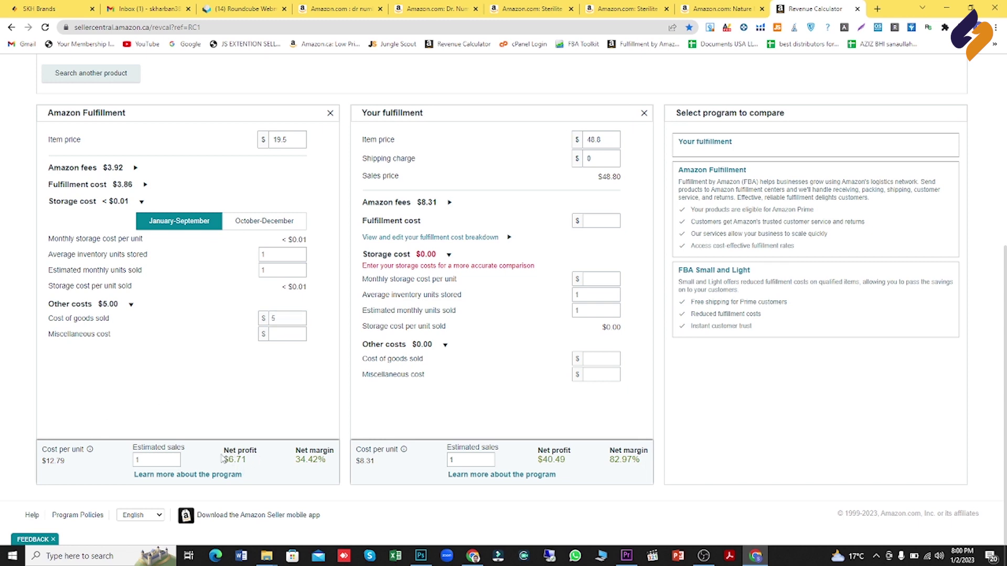
Step: Check the Amazon Fulfillment net profit for the entered item price and cost of goods sold
drag(222, 458, 257, 461)
click(256, 463)
mouse_move(259, 454)
mouse_down()
mouse_move(209, 454)
mouse_move(259, 468)
mouse_up()
click(271, 462)
click(243, 458)
drag(246, 461, 218, 459)
click(221, 458)
Step: Revisit the Dr. Numb and Sterilite listings and compare their Keepa price histories
click(424, 4)
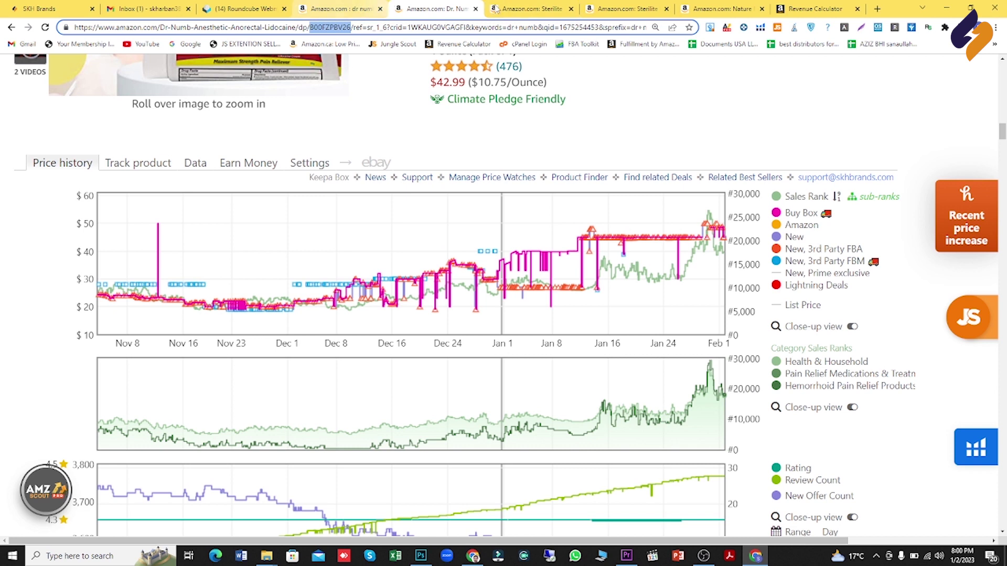
click(519, 10)
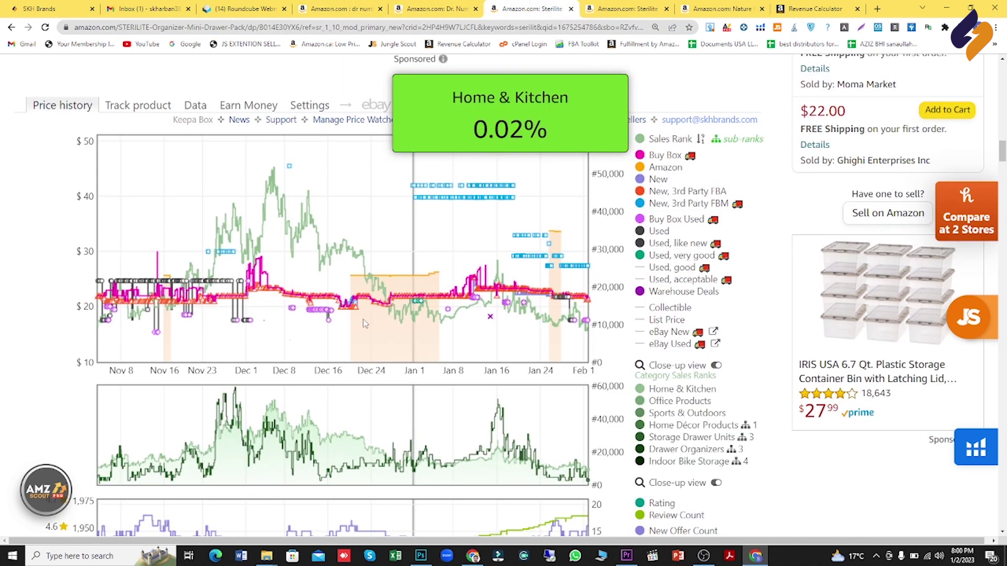
scroll(363, 319, up, 10)
mouse_move(243, 159)
click(431, 9)
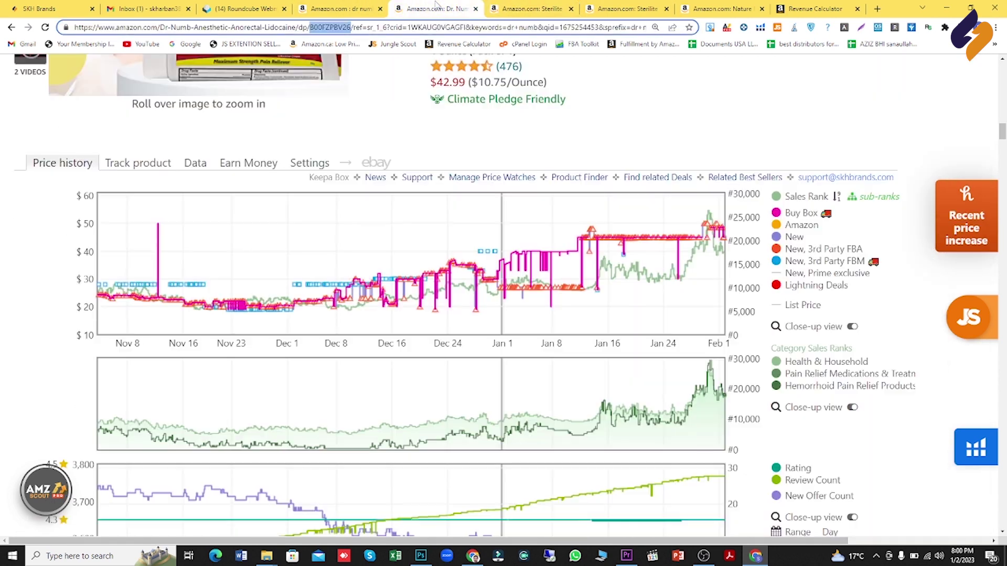
Step: Return to the Revenue Calculator, set the Amazon Fulfillment cost of goods sold to $10 and check the net profit
click(810, 8)
scroll(289, 269, up, 3)
scroll(290, 223, down, 3)
click(275, 142)
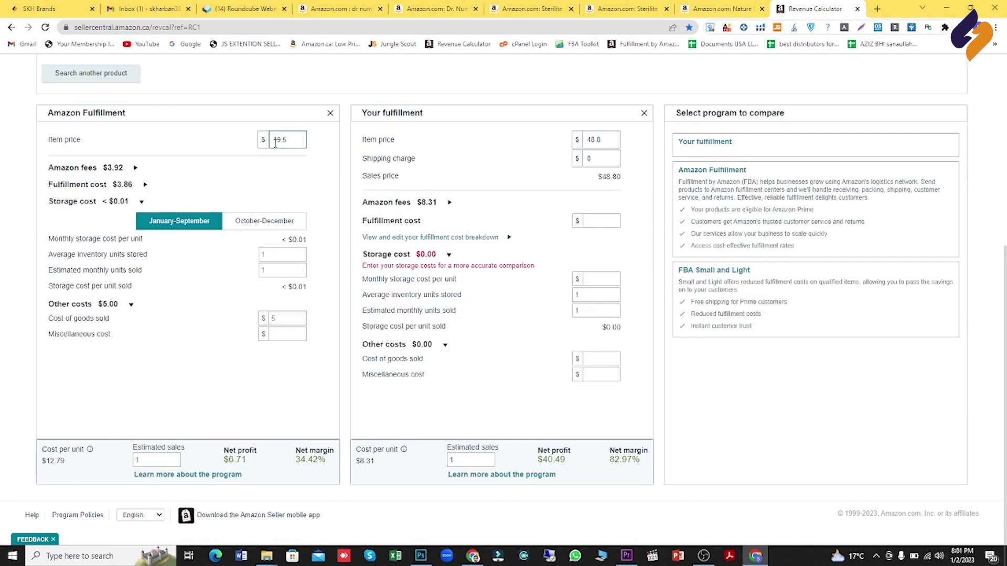
drag(296, 143, 275, 140)
click(310, 204)
click(273, 319)
text(10)
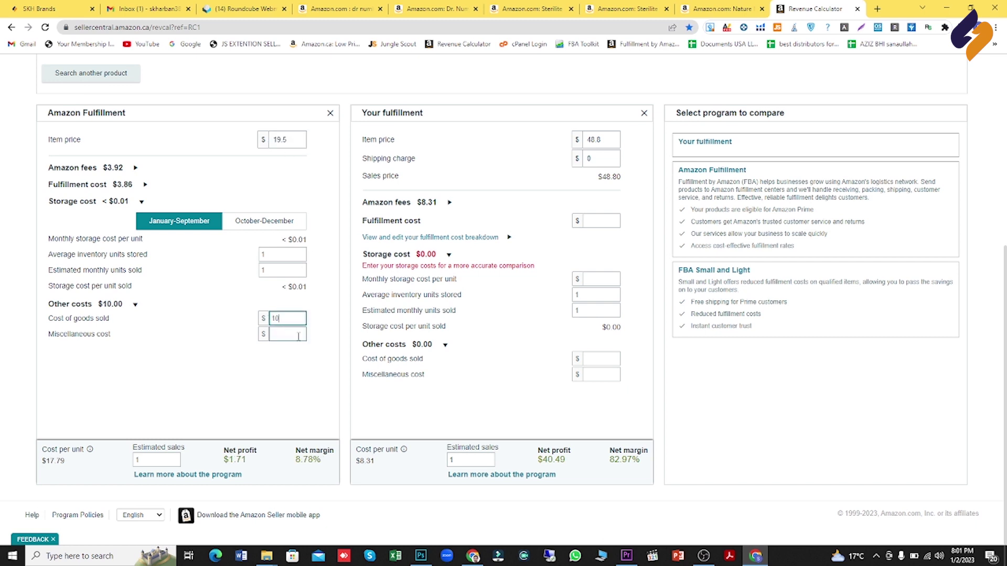
click(252, 394)
drag(265, 460, 226, 460)
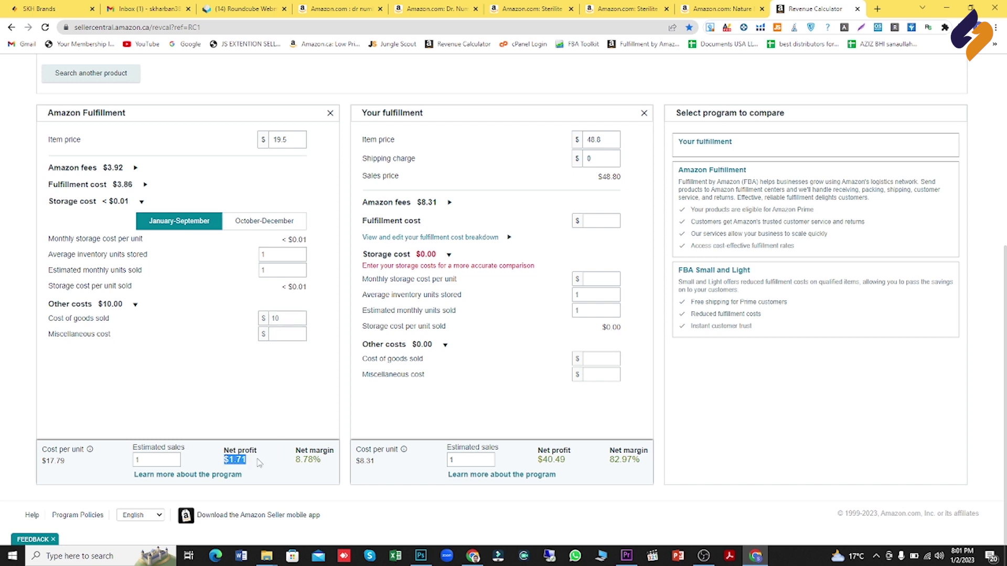
Step: Set the Amazon Fulfillment cost of goods sold to $11 and check the net profit
click(259, 320)
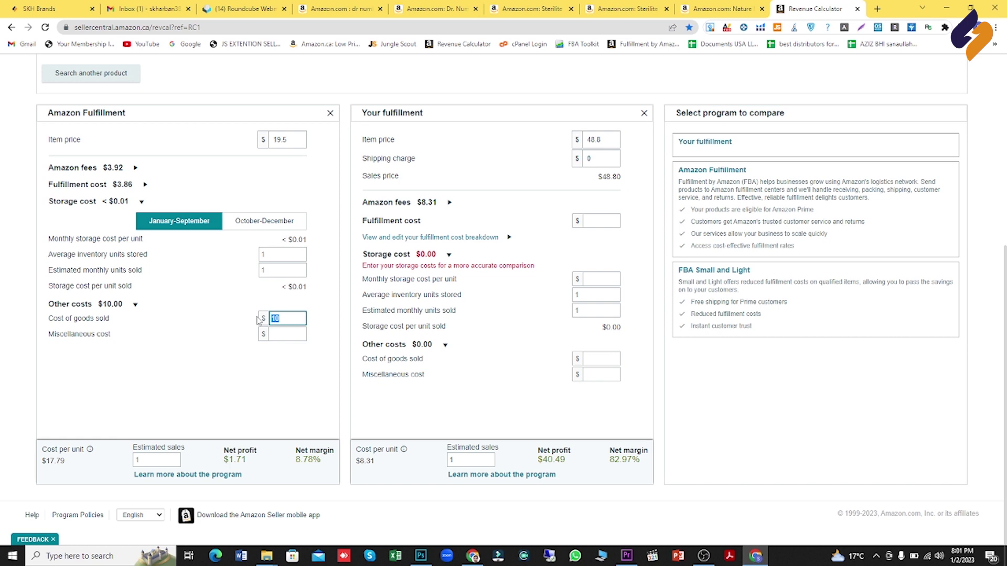
text(11)
click(220, 464)
click(276, 463)
scroll(280, 459, up, 1)
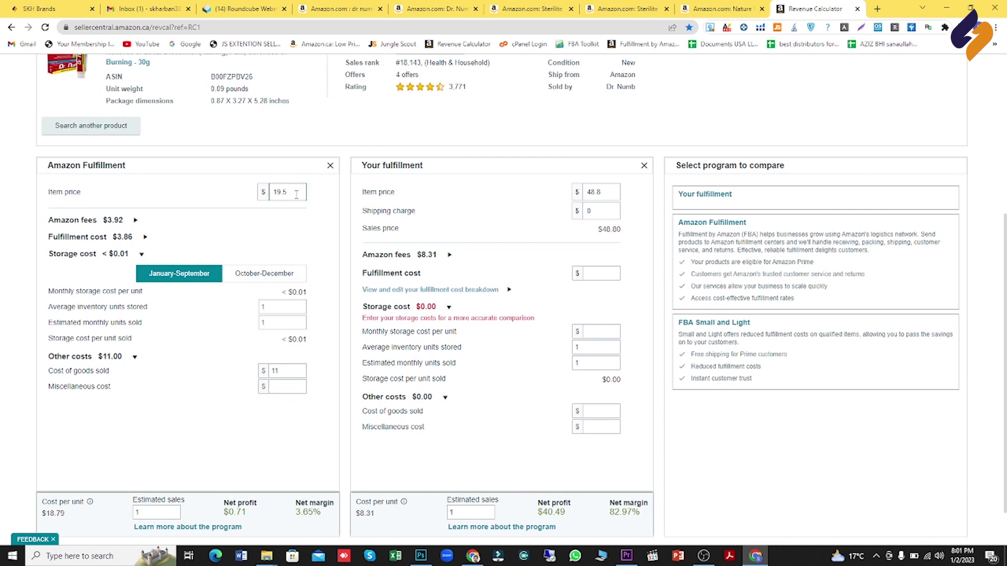
Step: Raise the Amazon Fulfillment cost of goods sold to $12
double_click(269, 371)
text(12)
click(292, 416)
scroll(288, 418, down, 1)
click(302, 334)
Step: Set the Amazon Fulfillment cost of goods sold to $25 and check the resulting net profit
click(293, 314)
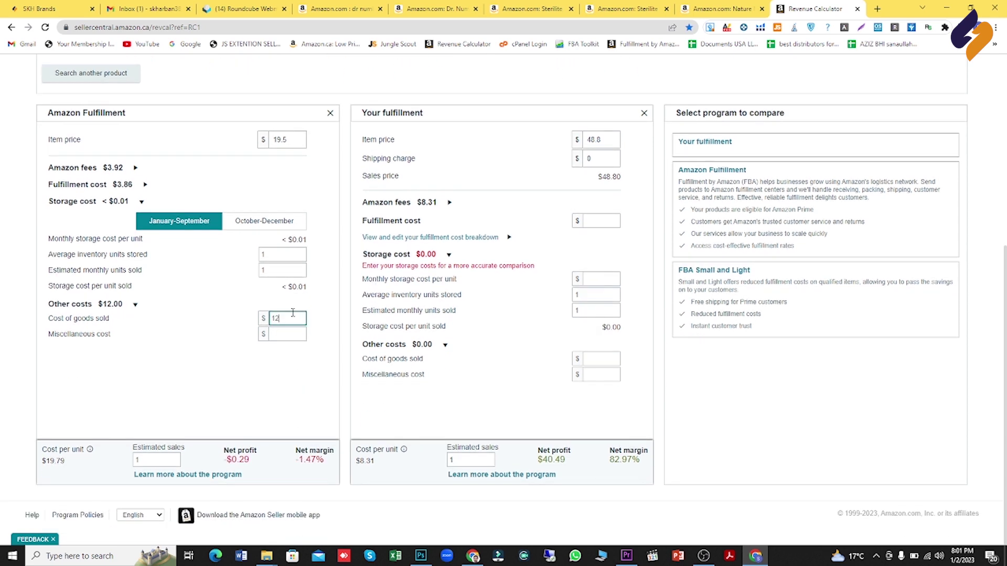
text(20)
key(BackSpace)
key(BackSpace)
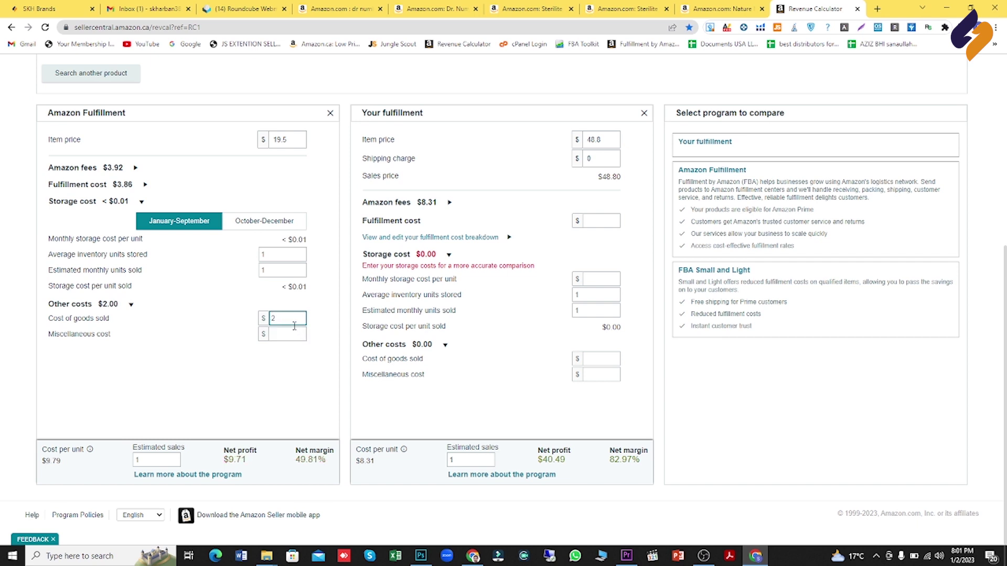
text(25)
click(284, 400)
drag(263, 462, 221, 462)
click(290, 400)
scroll(290, 401, up, 3)
Step: Compare Dr. Numb's Keepa price history with the item price and cost of goods sold in the Revenue Calculator's Amazon Fulfillment section
click(451, 7)
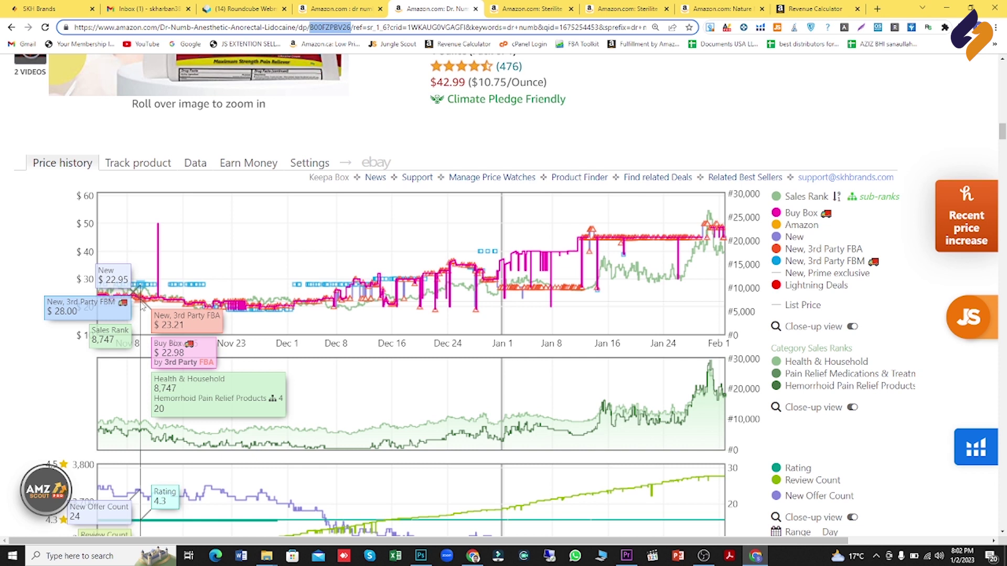
click(805, 8)
double_click(276, 476)
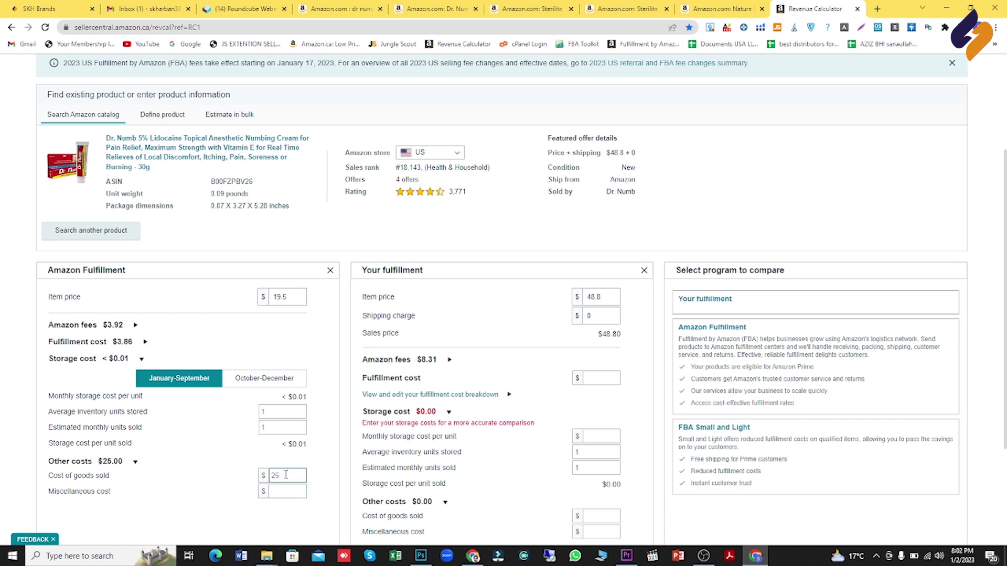
double_click(275, 297)
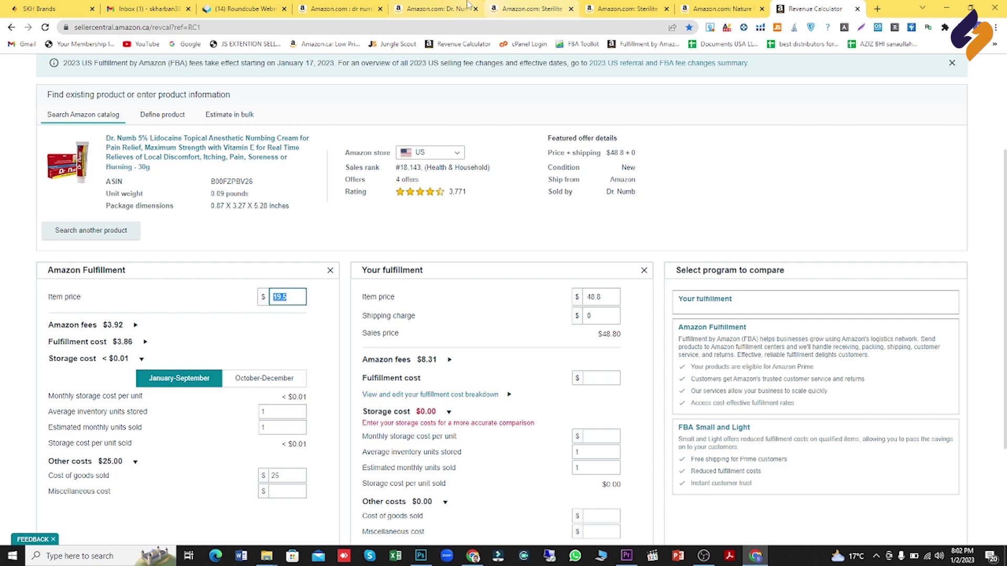
click(435, 9)
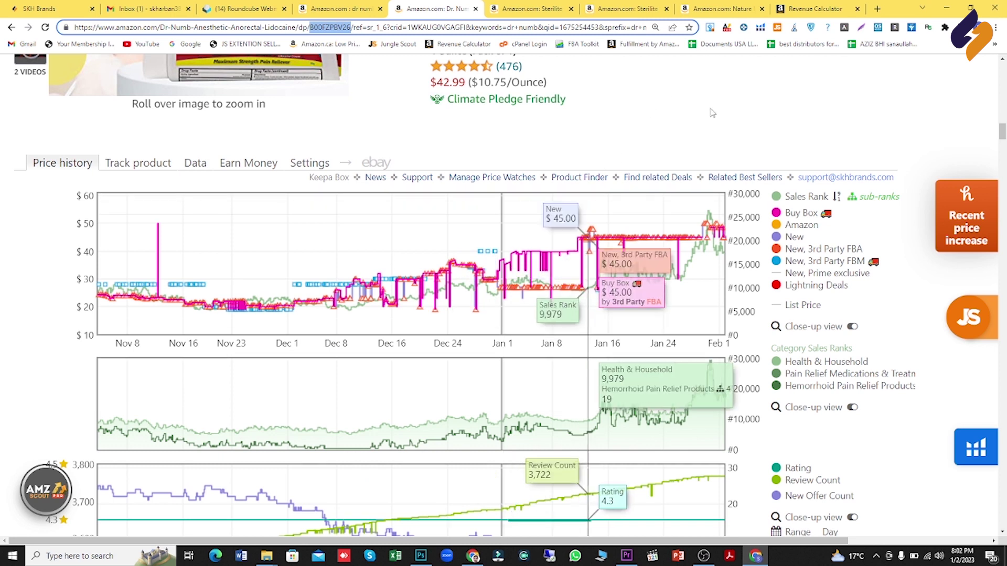
Step: Look over the product details and competing seller offers on the two open Sterilite mini drawer listings
click(559, 6)
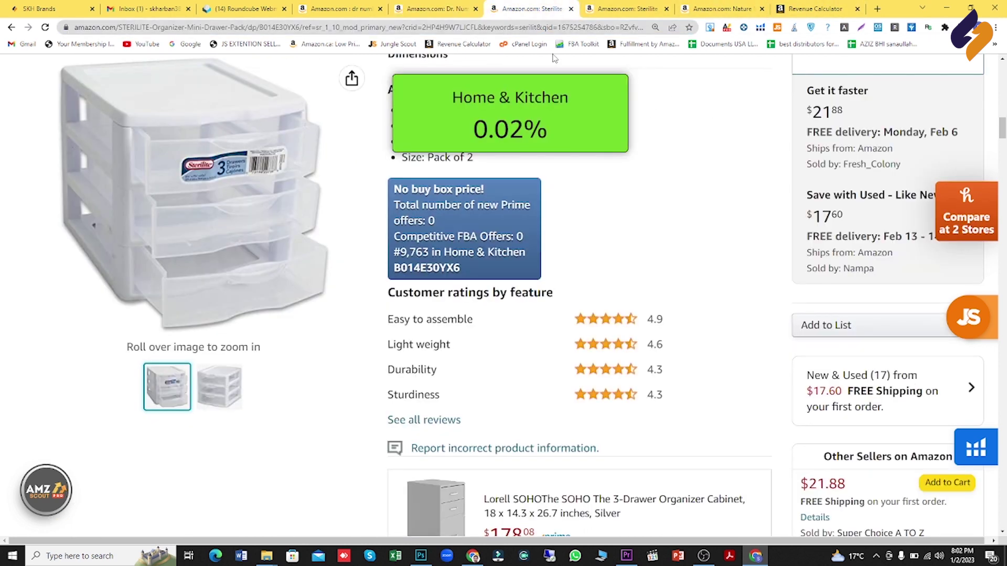
scroll(418, 282, up, 10)
scroll(417, 282, down, 10)
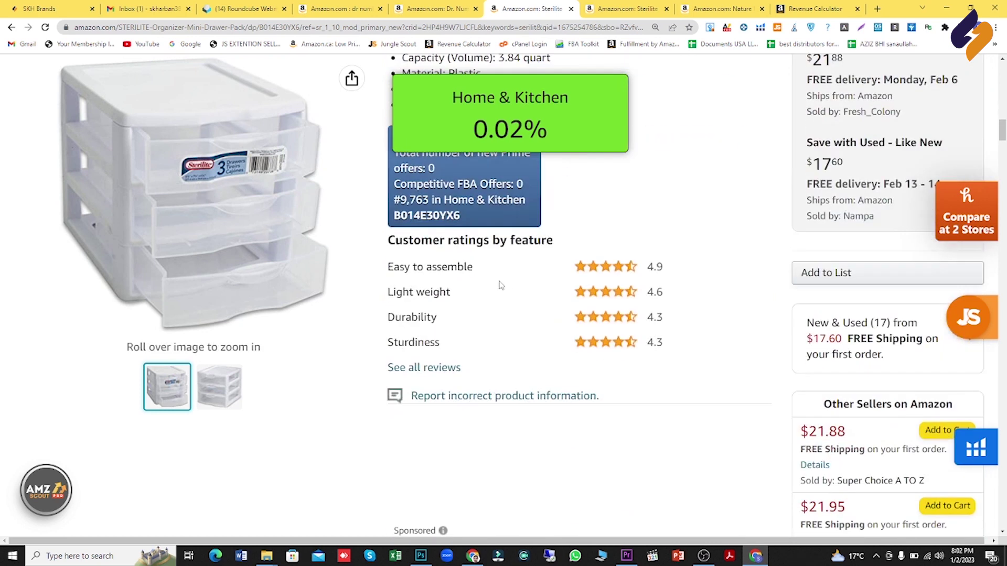
click(648, 6)
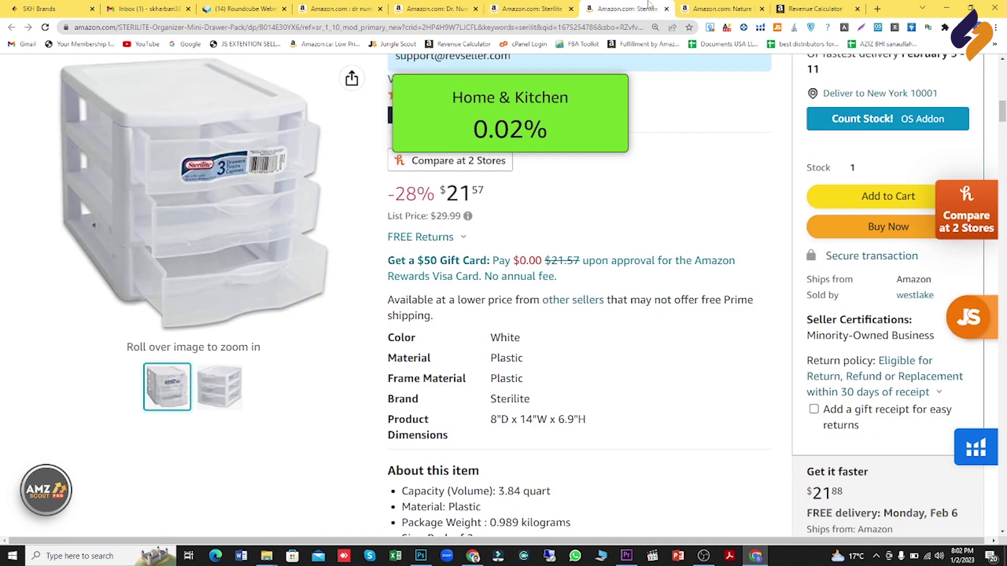
Step: Examine the three-month Keepa price history on the Nature Made Zinc listing, including its Buy Box and third-party prices
click(718, 9)
scroll(234, 203, down, 4)
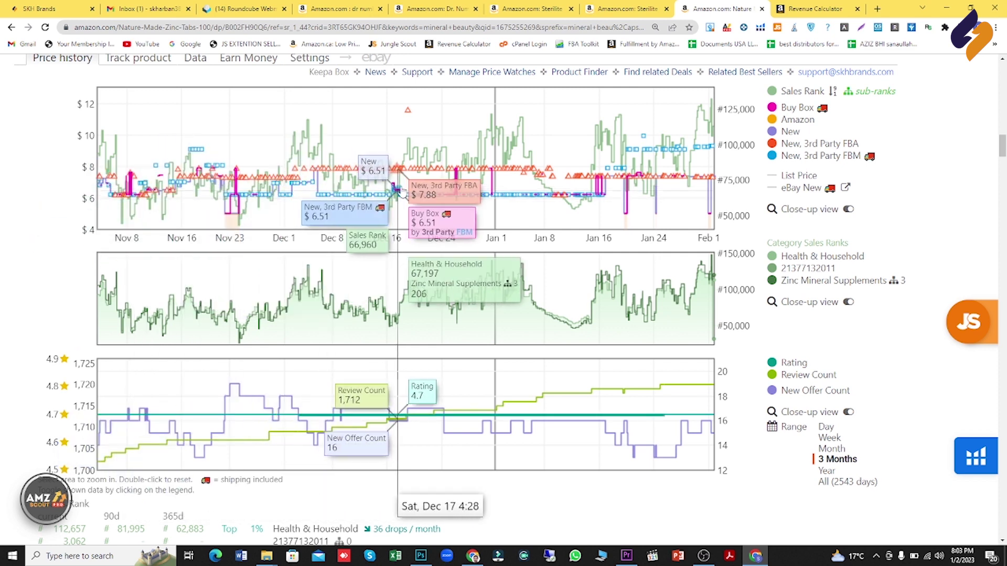
scroll(529, 237, up, 3)
scroll(529, 237, up, 4)
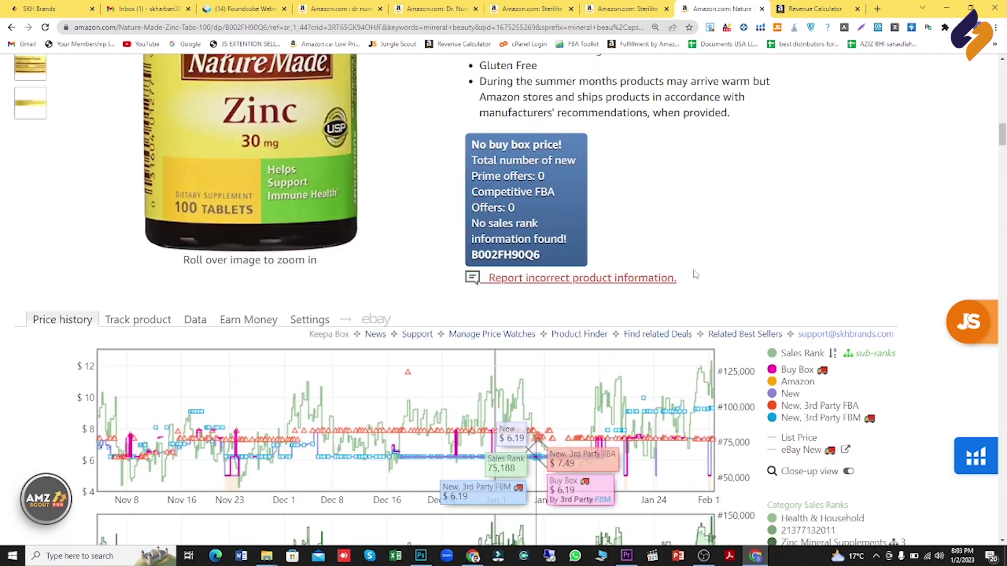
Step: Return to the first Sterilite mini drawer listing and examine the Buy Box and sales rank trends in its Keepa price history
click(624, 8)
click(557, 6)
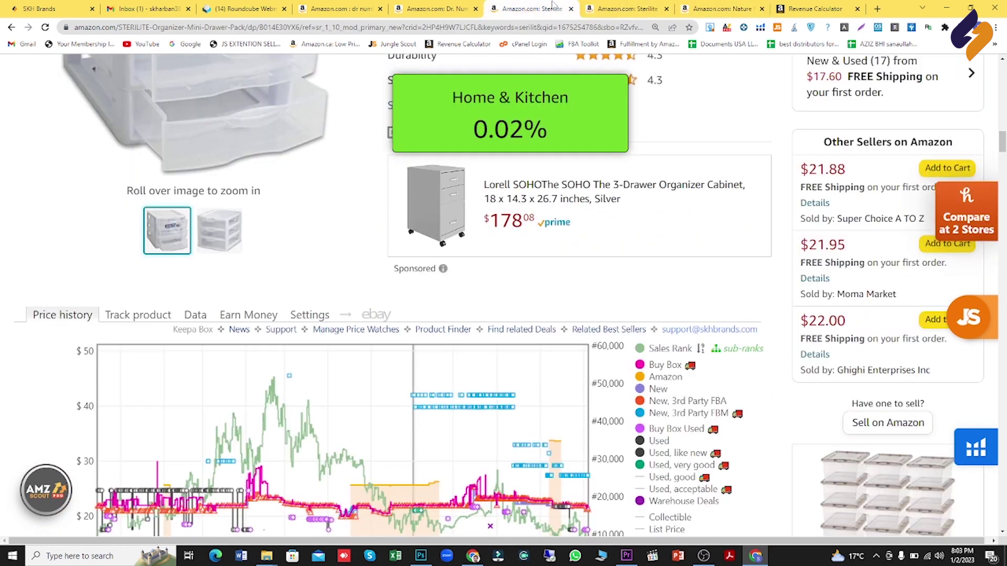
scroll(461, 239, down, 4)
scroll(460, 238, down, 1)
scroll(451, 247, up, 1)
scroll(620, 303, down, 1)
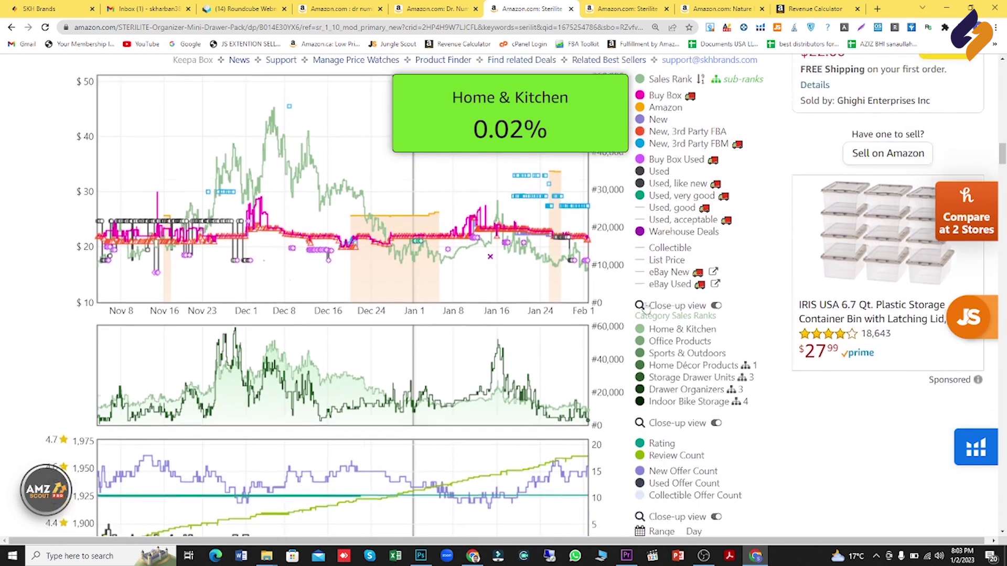
scroll(723, 300, up, 6)
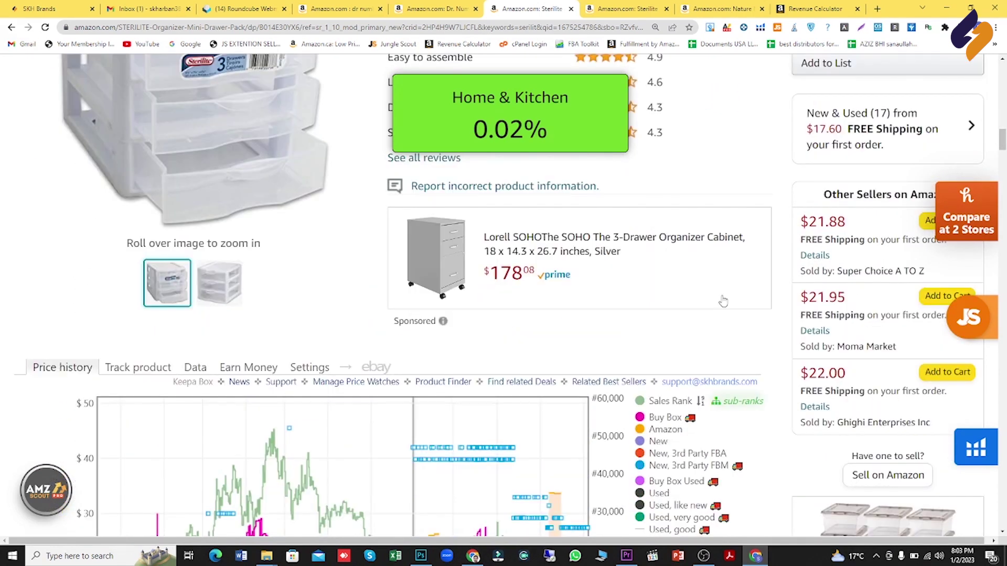